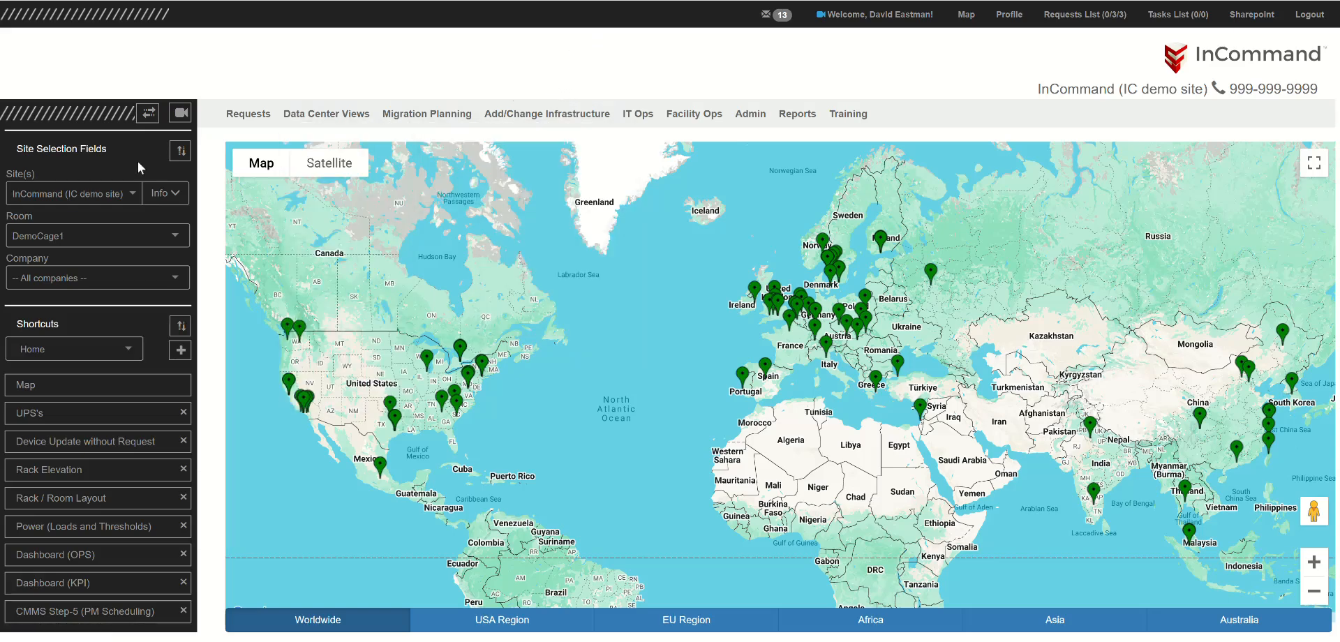
Select InCommand (IC demo site) as the site and open the Facility Ops Service Vendors List
{"action": "left_click", "coordinate": [132, 194]}
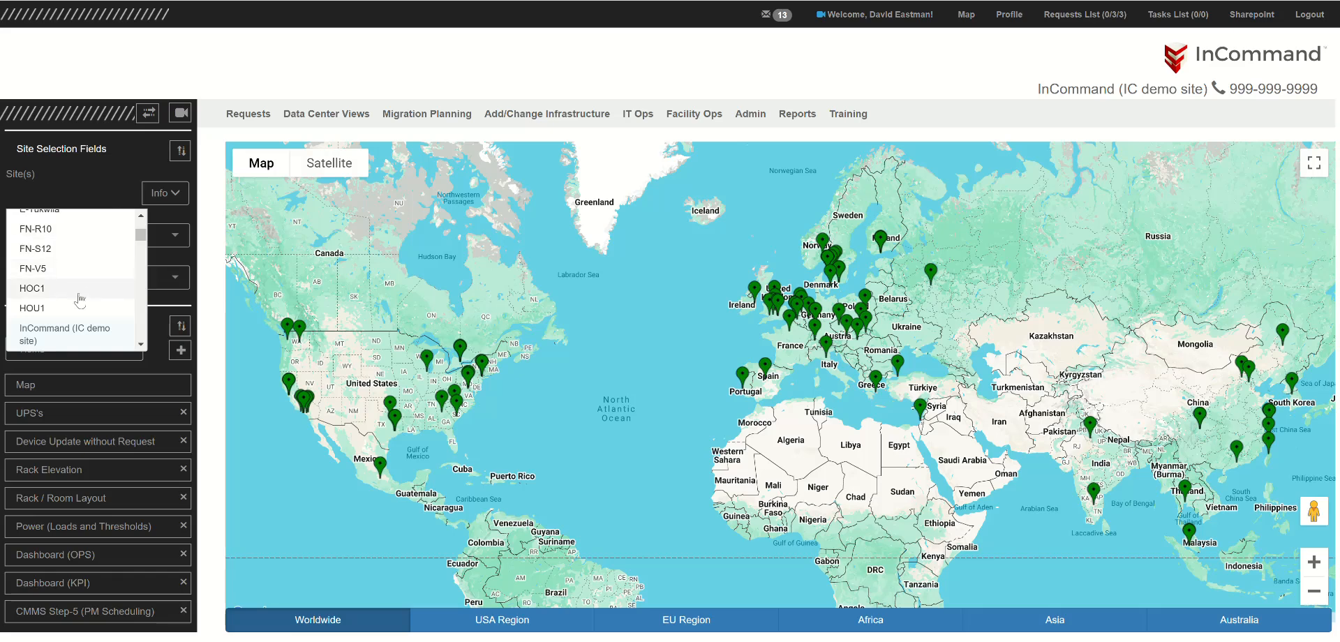
{"action": "left_click", "coordinate": [67, 334]}
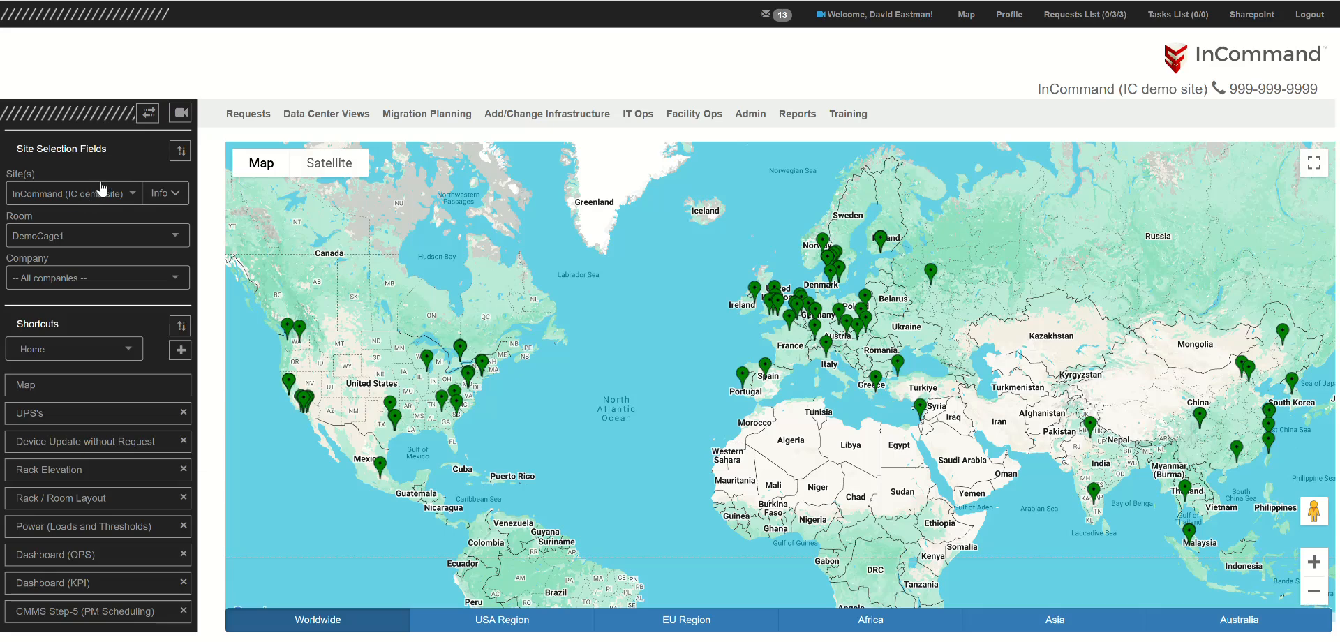
{"action": "mouse_move", "coordinate": [693, 115]}
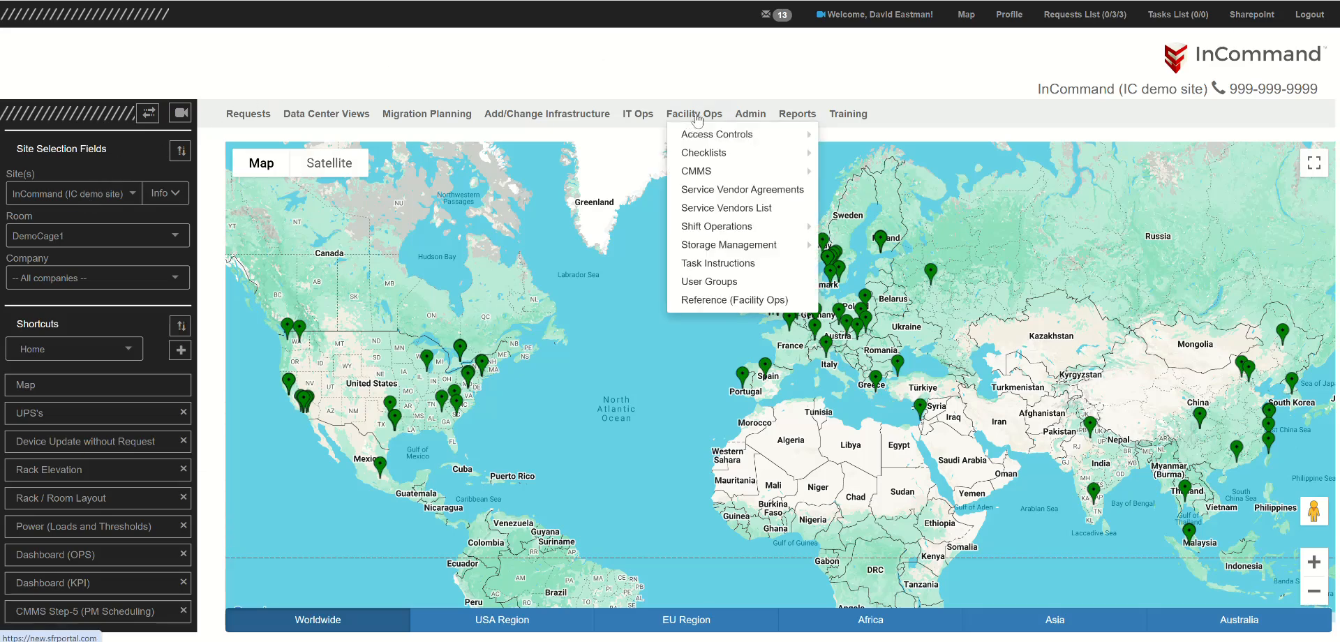
{"action": "left_click", "coordinate": [706, 212]}
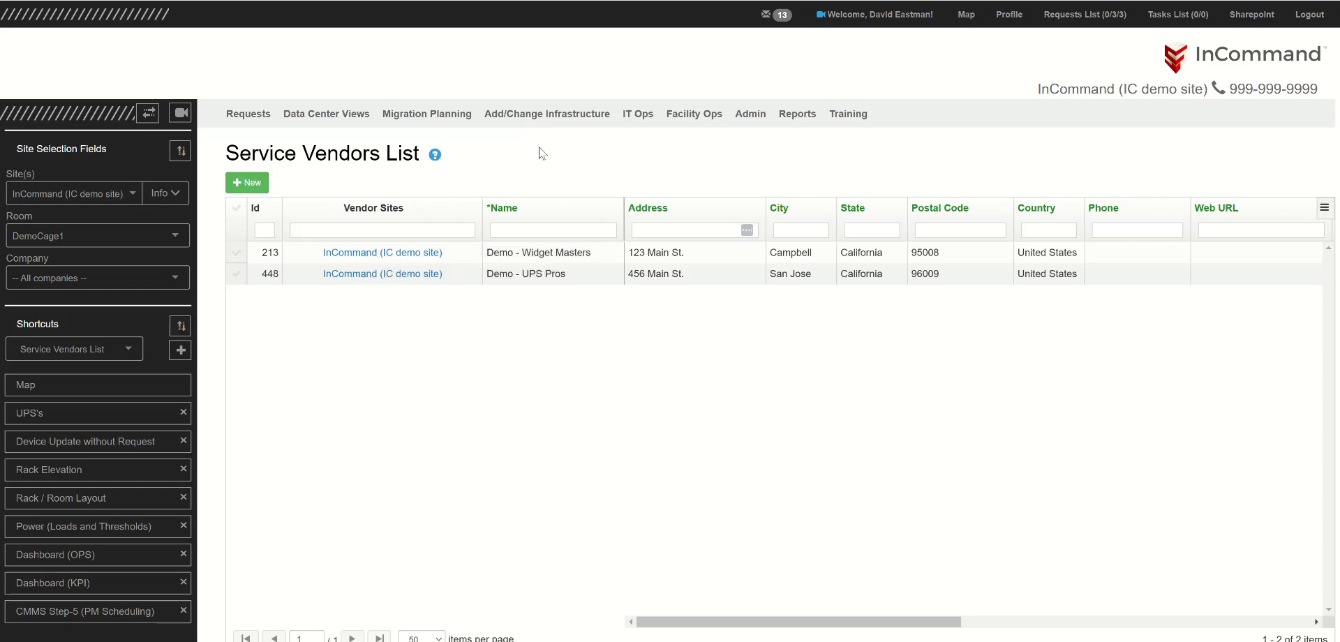
Review the fields of a blank new vendor record and the page's help on adding vendors, discarding the record
{"action": "left_click", "coordinate": [241, 186]}
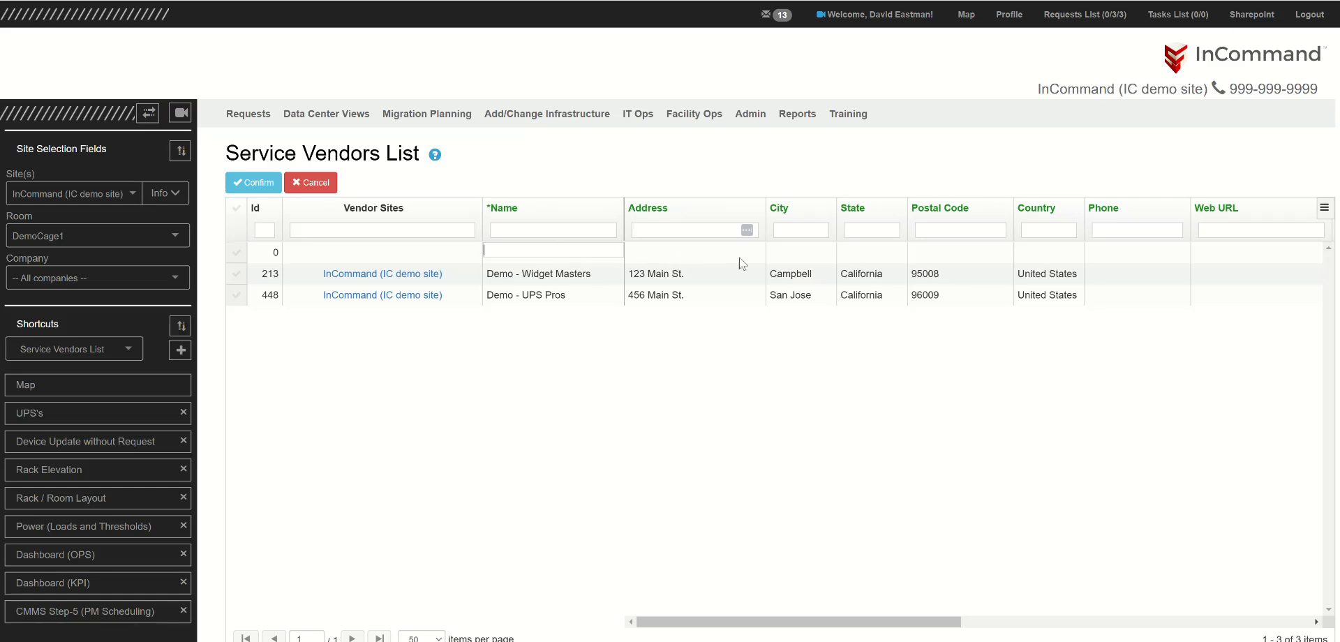
{"action": "left_click_drag", "start_coordinate": [868, 620], "coordinate": [931, 597]}
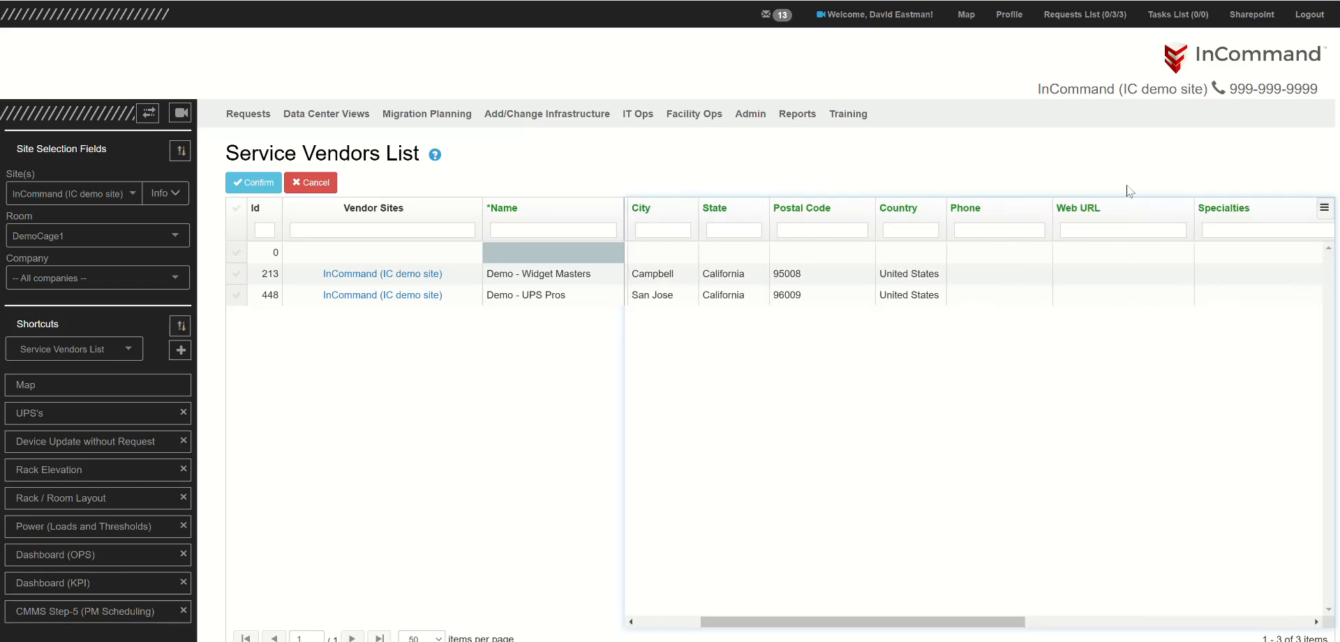
{"action": "left_click", "coordinate": [435, 155]}
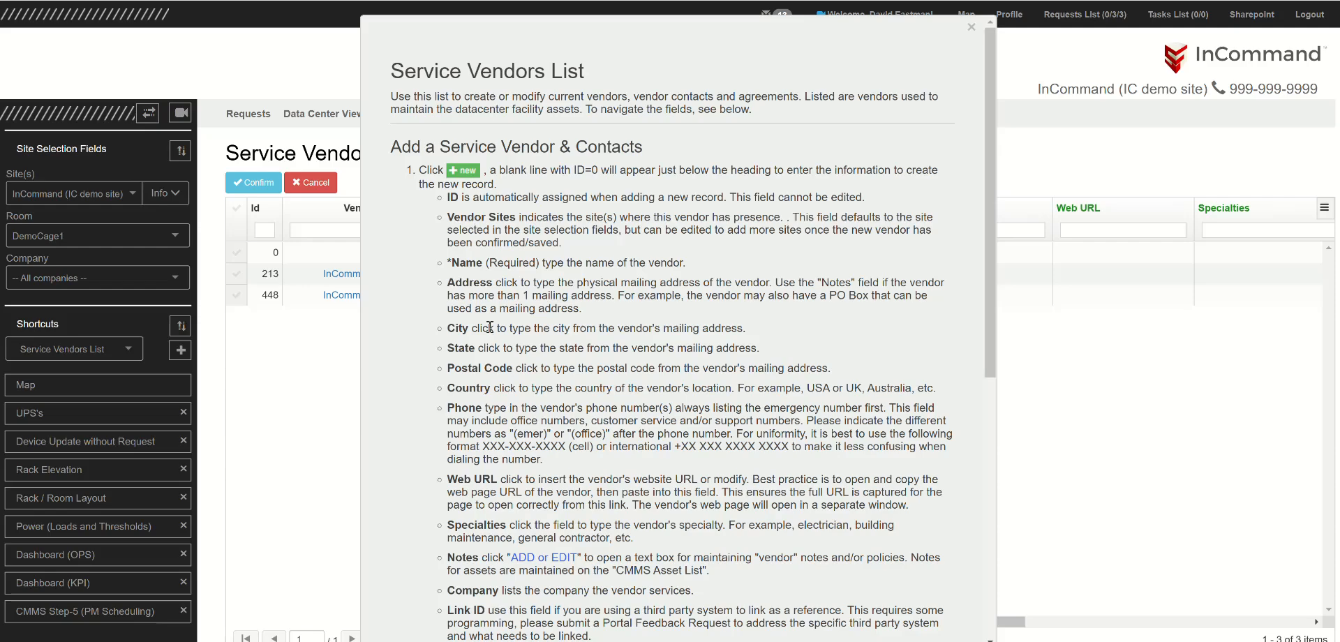
{"action": "scroll", "coordinate": [509, 357], "scroll_direction": "down", "scroll_amount": 3}
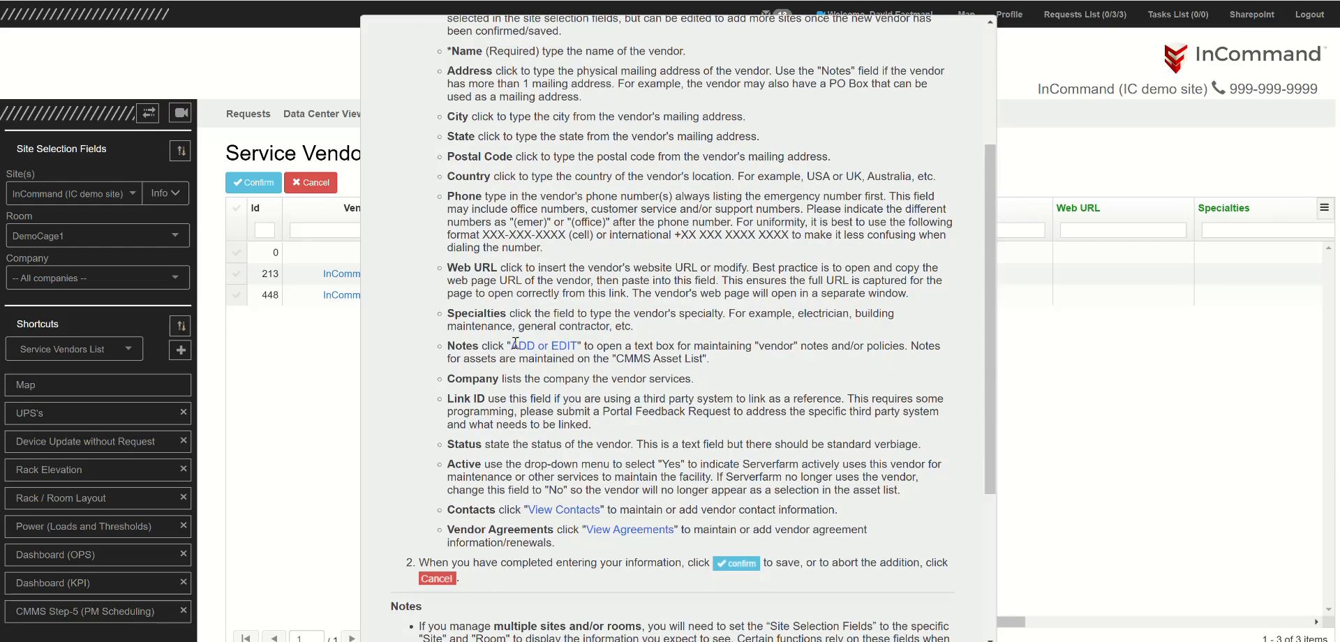
{"action": "scroll", "coordinate": [515, 343], "scroll_direction": "up", "scroll_amount": 3}
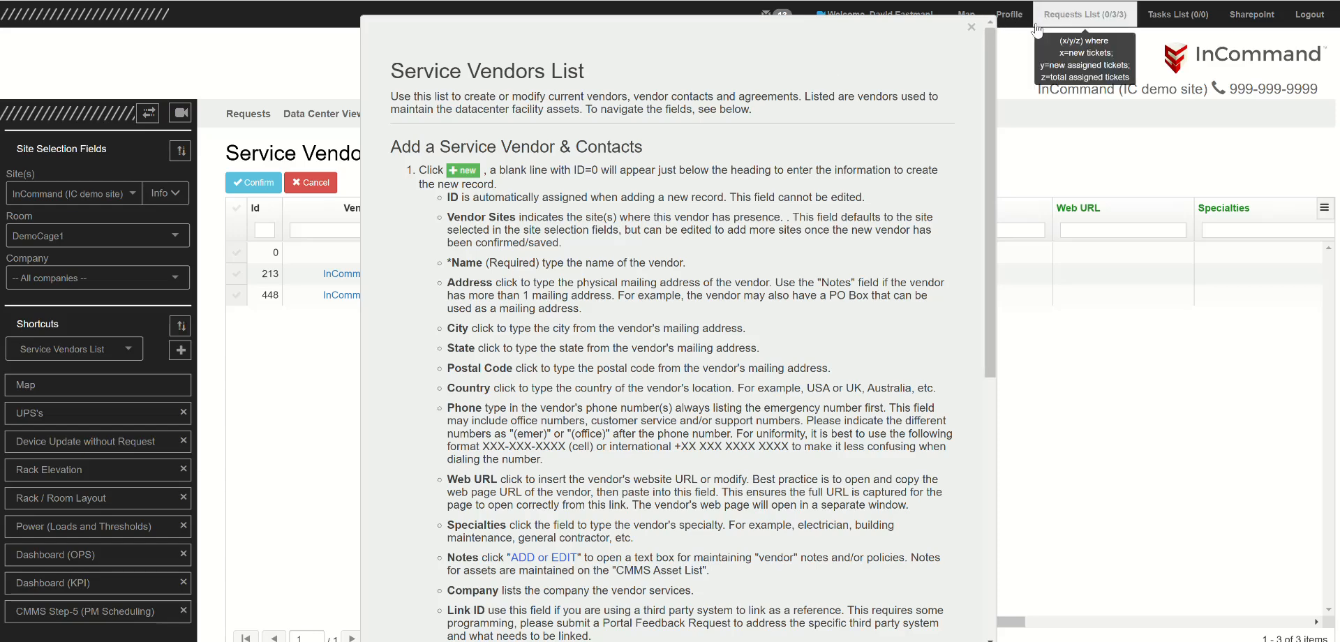
{"action": "left_click", "coordinate": [970, 28]}
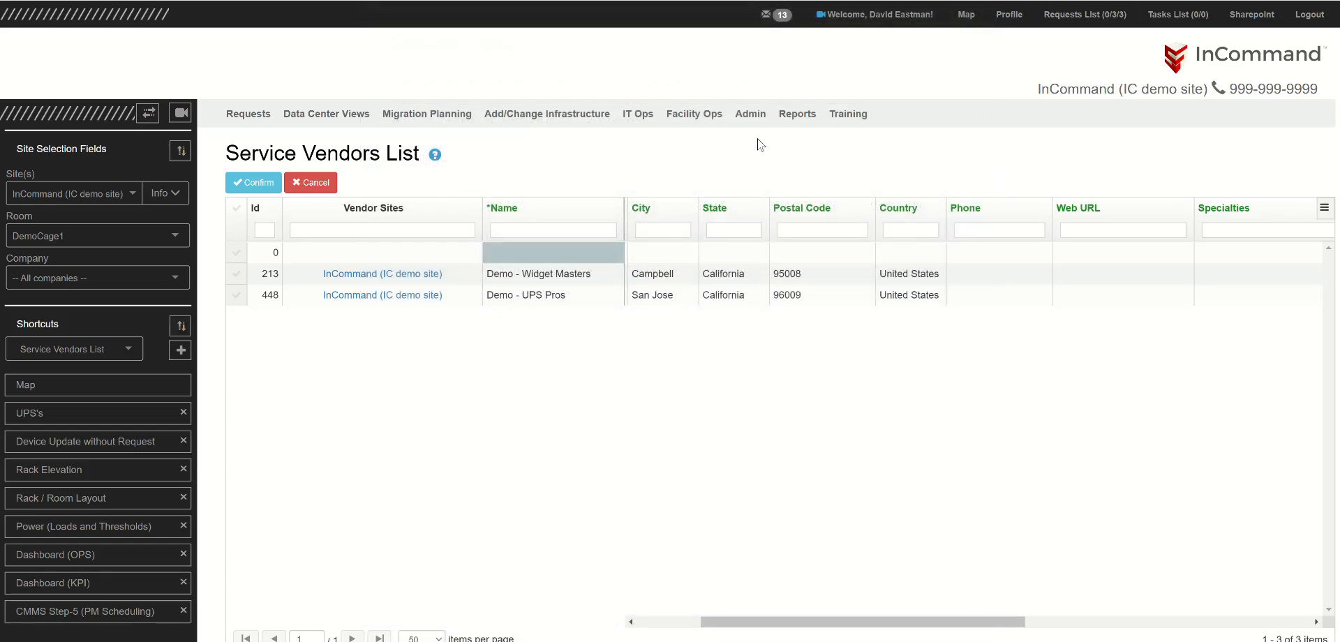
{"action": "left_click", "coordinate": [316, 184]}
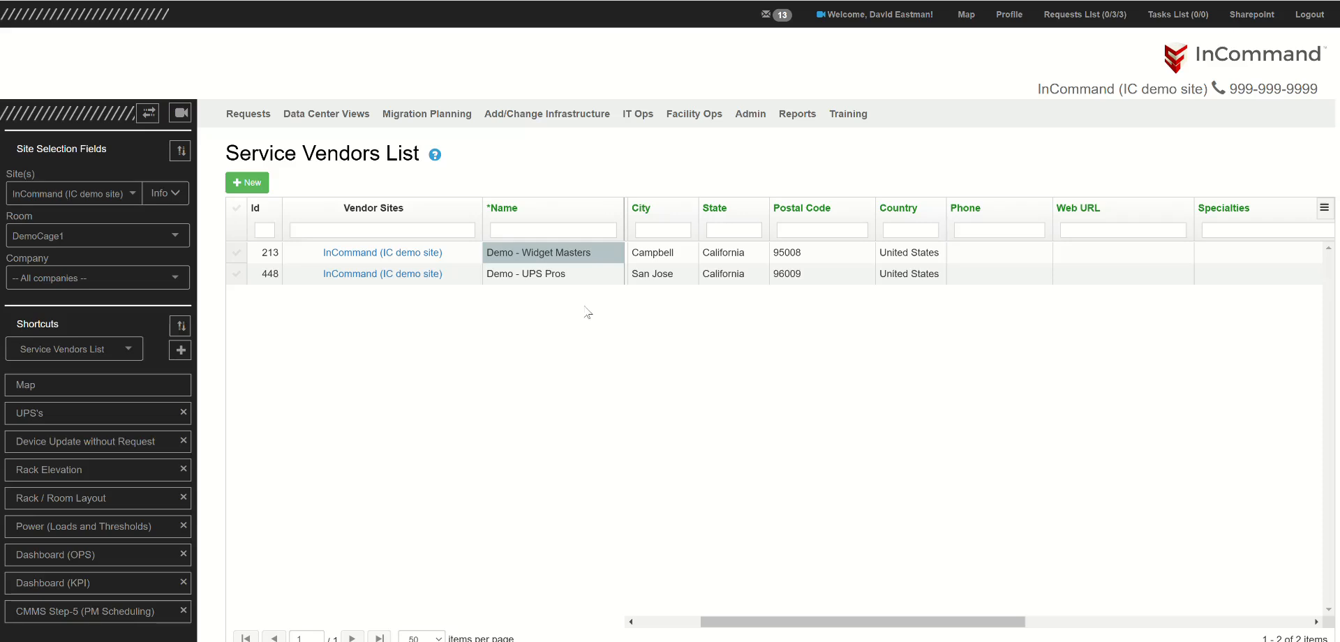
Add a new record in Service Vendor Agreements with Demo - UPS Pros as the service vendor
{"action": "left_click", "coordinate": [693, 118]}
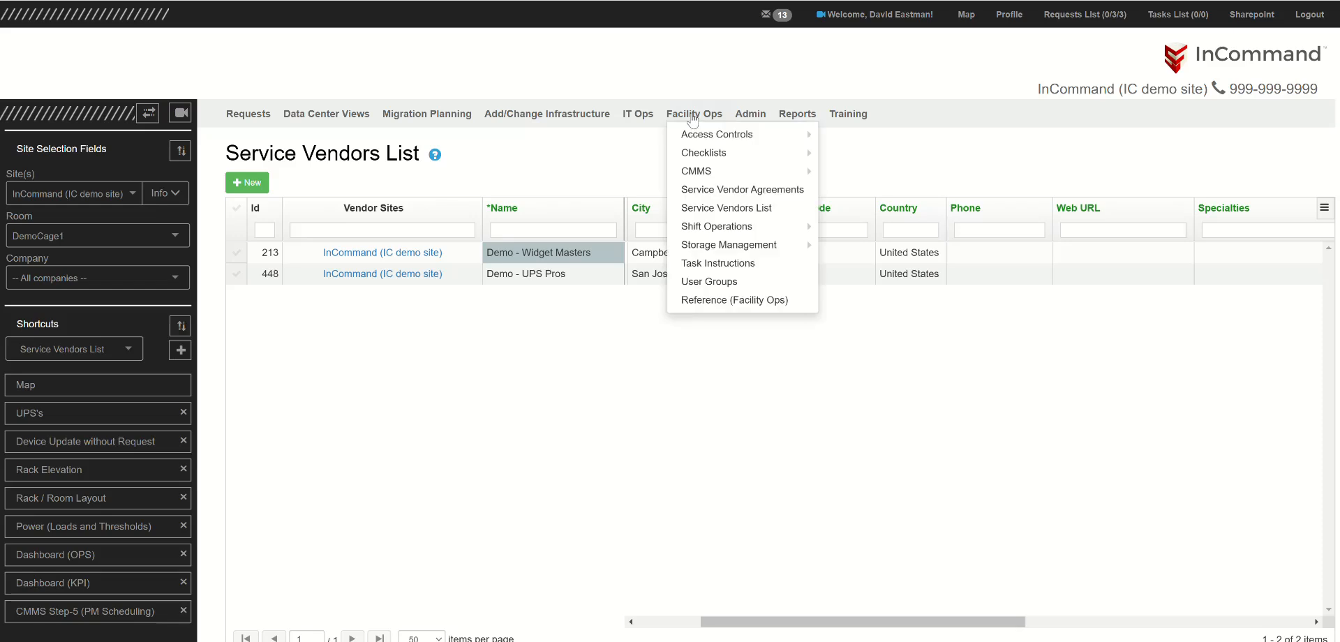
{"action": "left_click", "coordinate": [716, 192]}
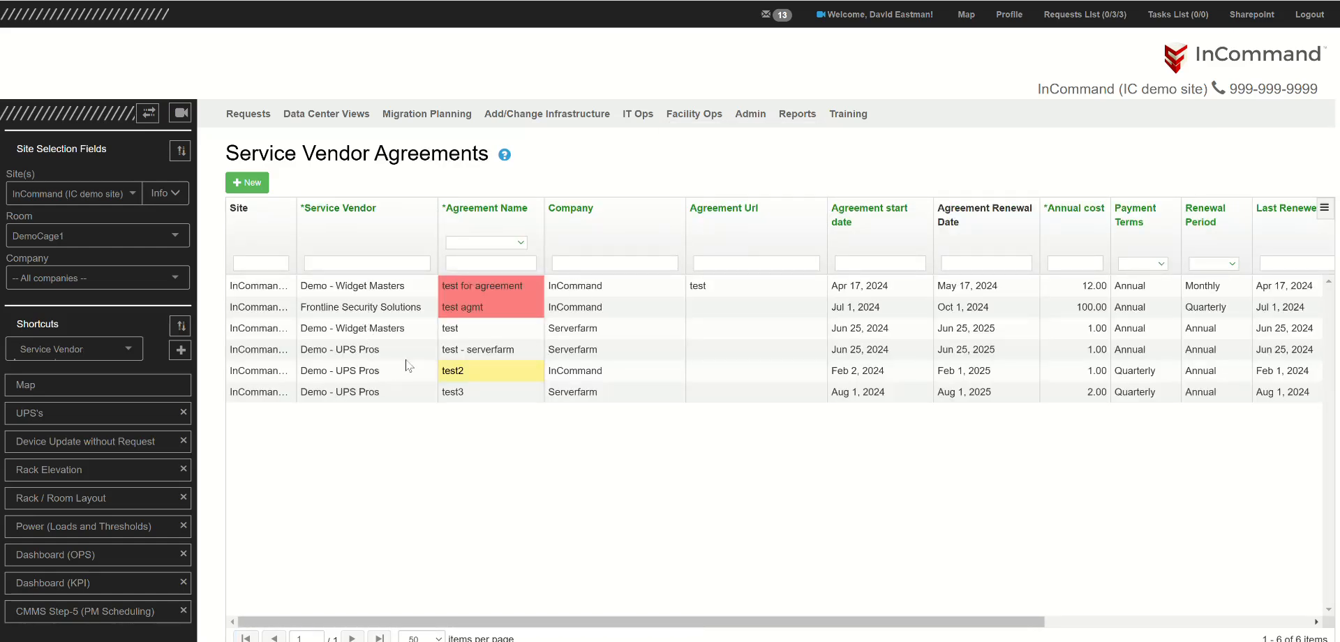
{"action": "left_click", "coordinate": [248, 185]}
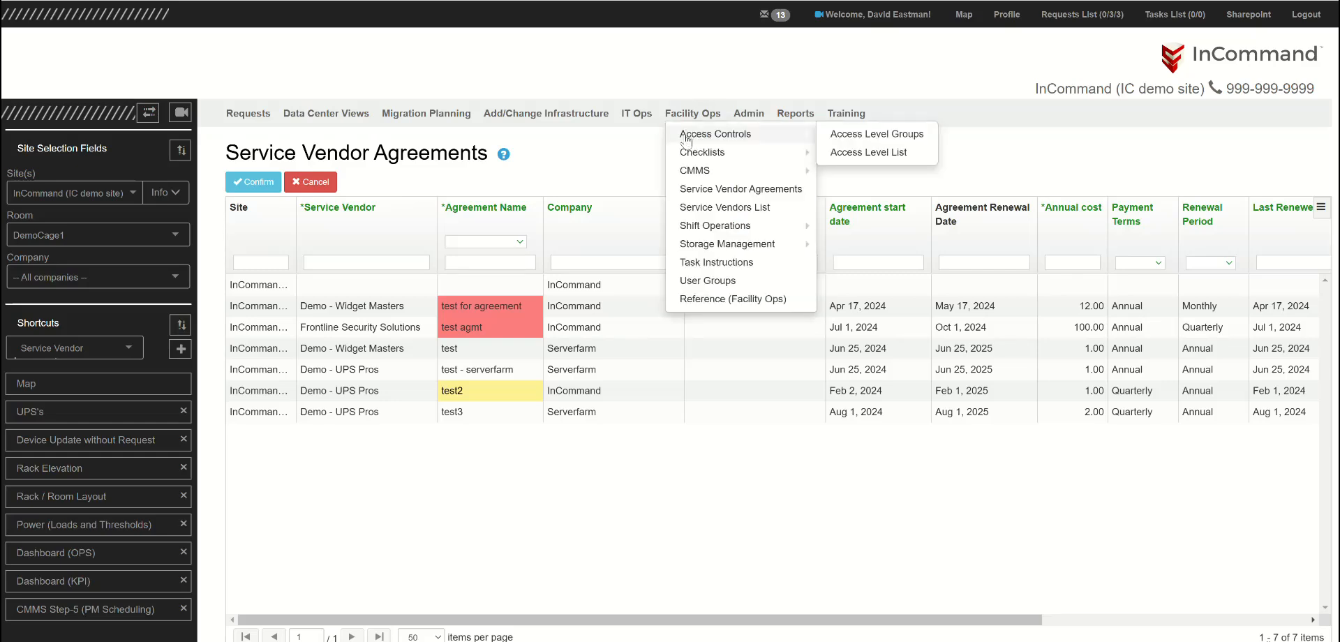
{"action": "left_click", "coordinate": [339, 286]}
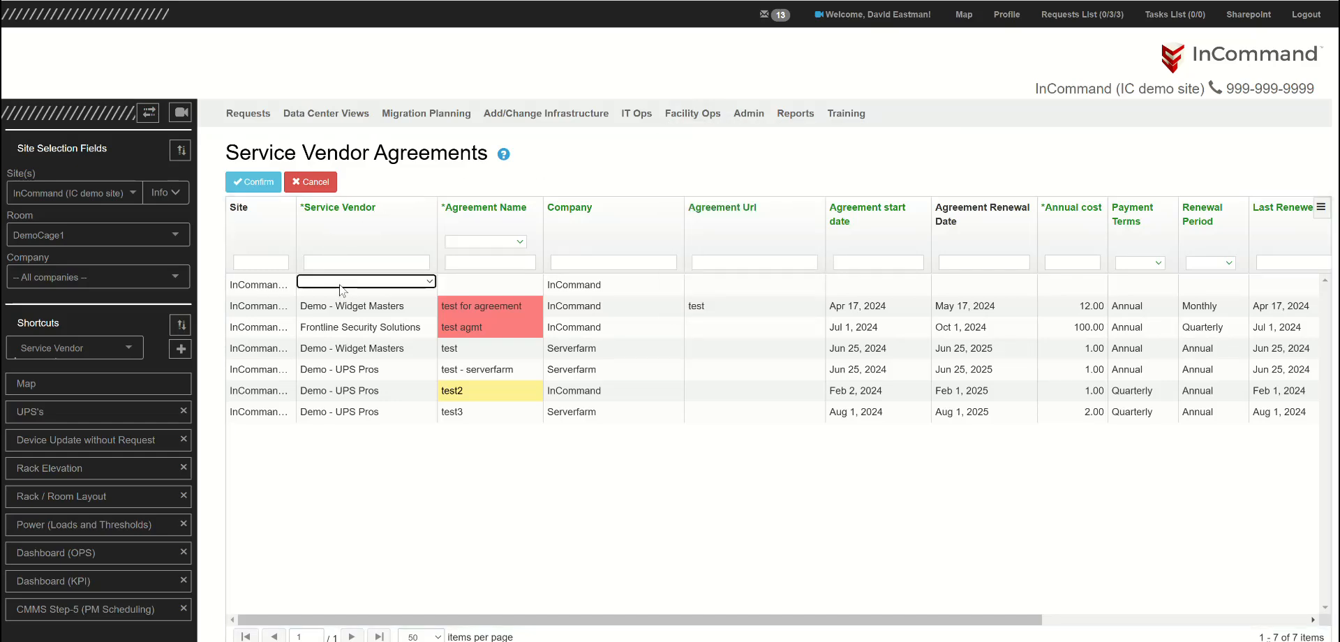
{"action": "left_click", "coordinate": [430, 282]}
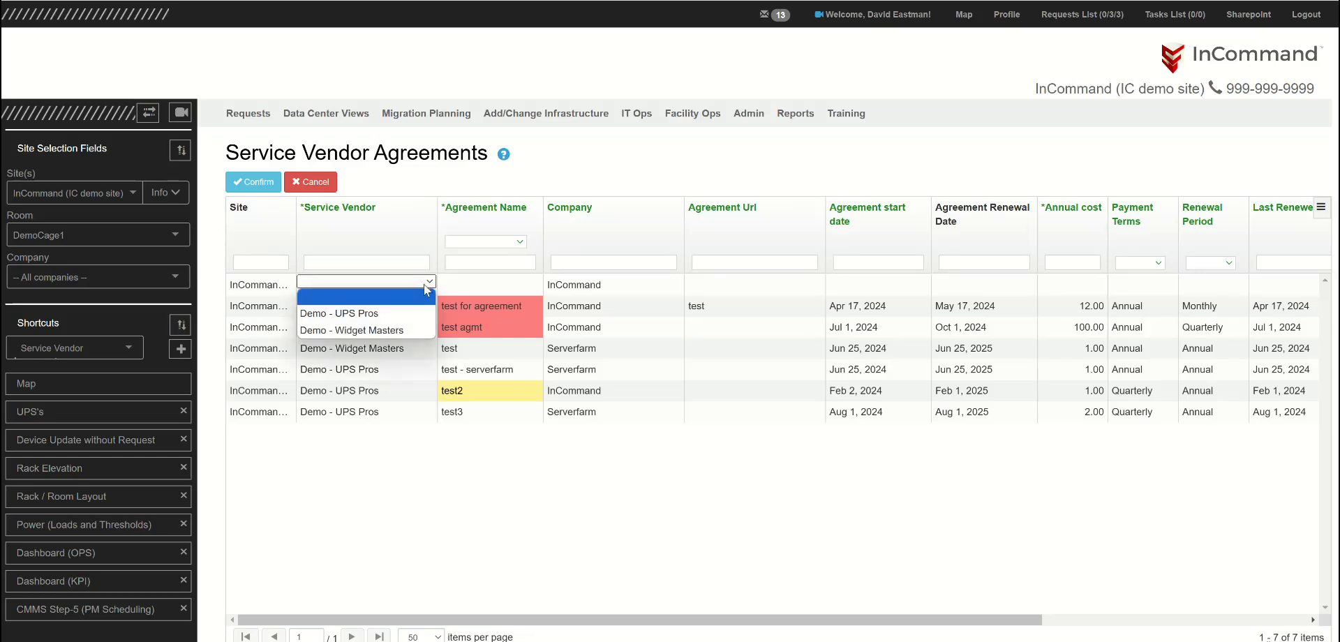
{"action": "left_click", "coordinate": [361, 315]}
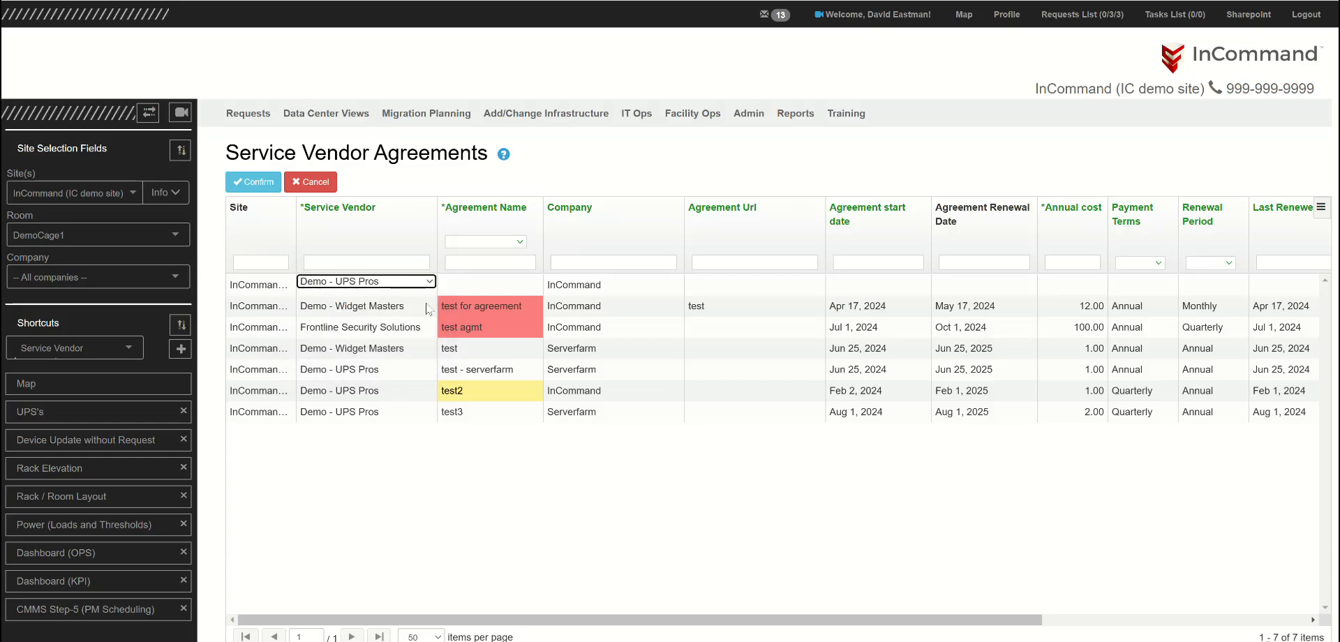
Name the new agreement "Semi annual UPS manintenance" and keep InCommand as its company
{"action": "left_click", "coordinate": [484, 280]}
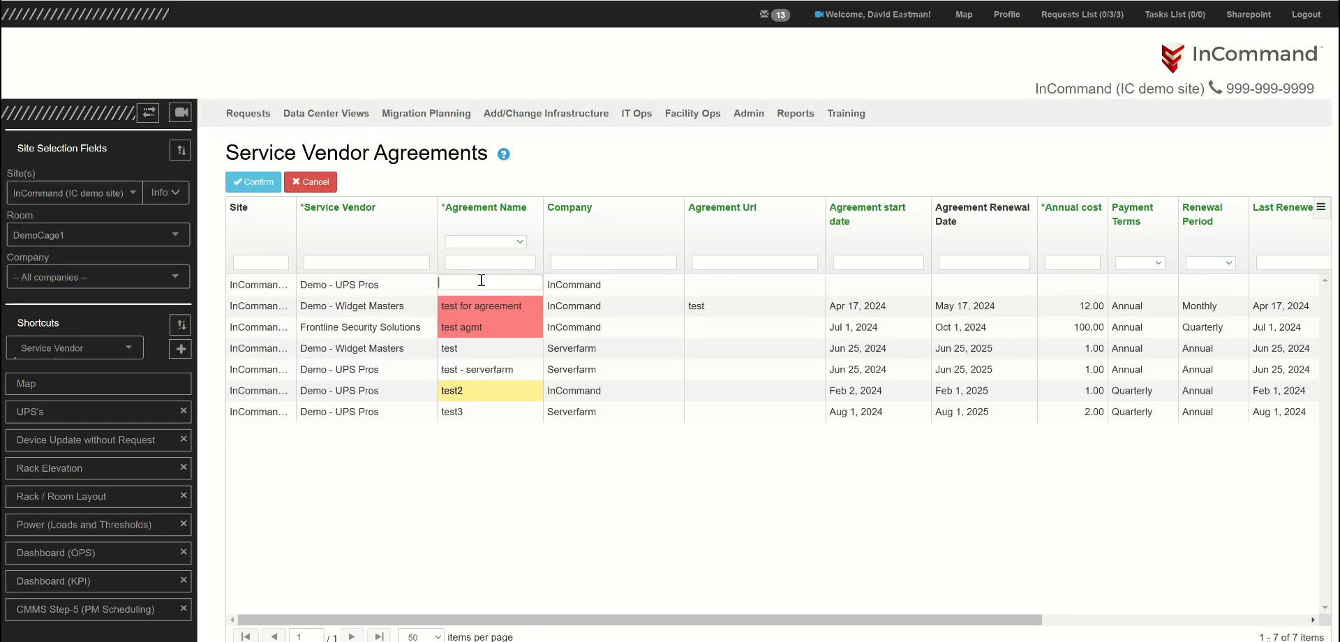
{"action": "type", "text": "S"}
{"action": "type", "text": "mi"}
{"action": "key", "text": "BackSpace"}
{"action": "key", "text": "BackSpace"}
{"action": "type", "text": "emi annual UPS manintenance"}
{"action": "left_click", "coordinate": [625, 288]}
{"action": "left_click", "coordinate": [675, 283]}
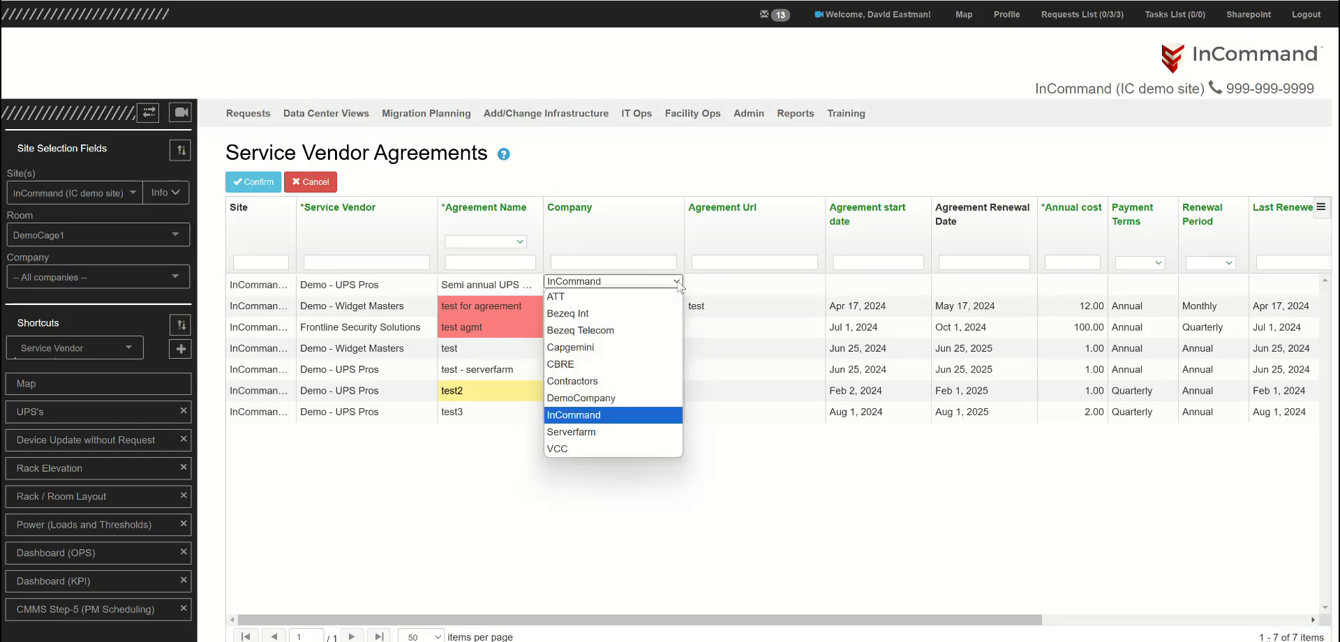
{"action": "left_click", "coordinate": [677, 281]}
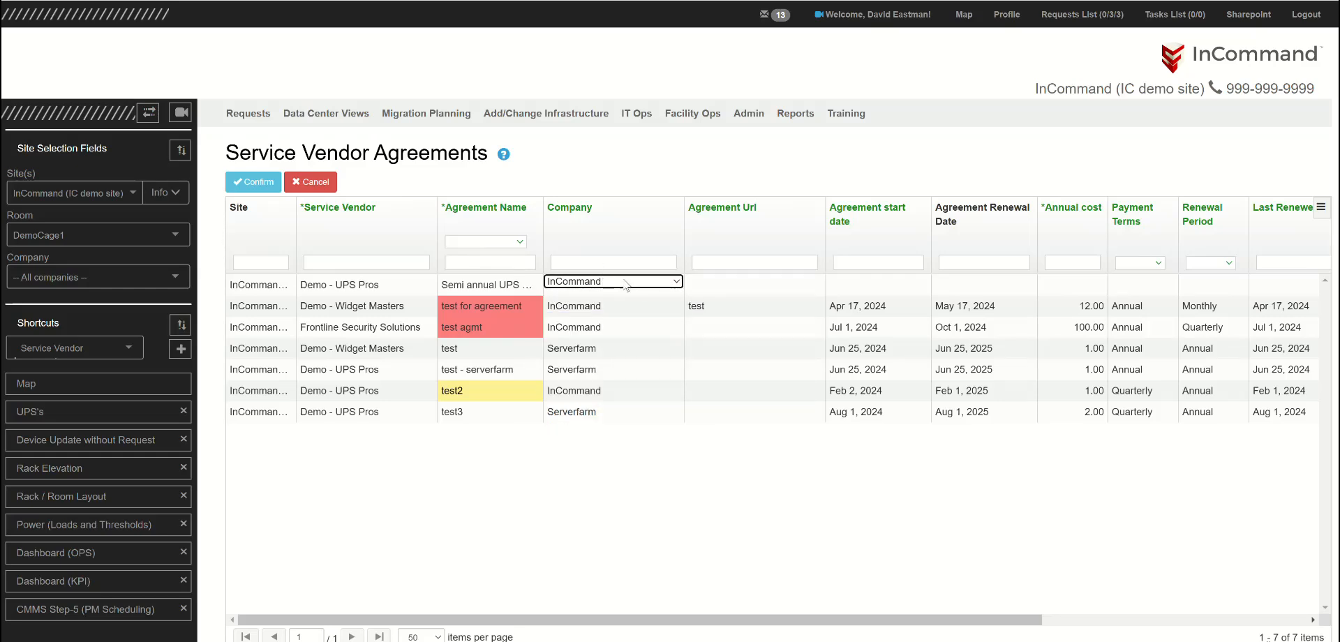
Leave the new record's agreement URL blank and set its agreement start date to January 1, 2025
{"action": "left_click", "coordinate": [753, 282]}
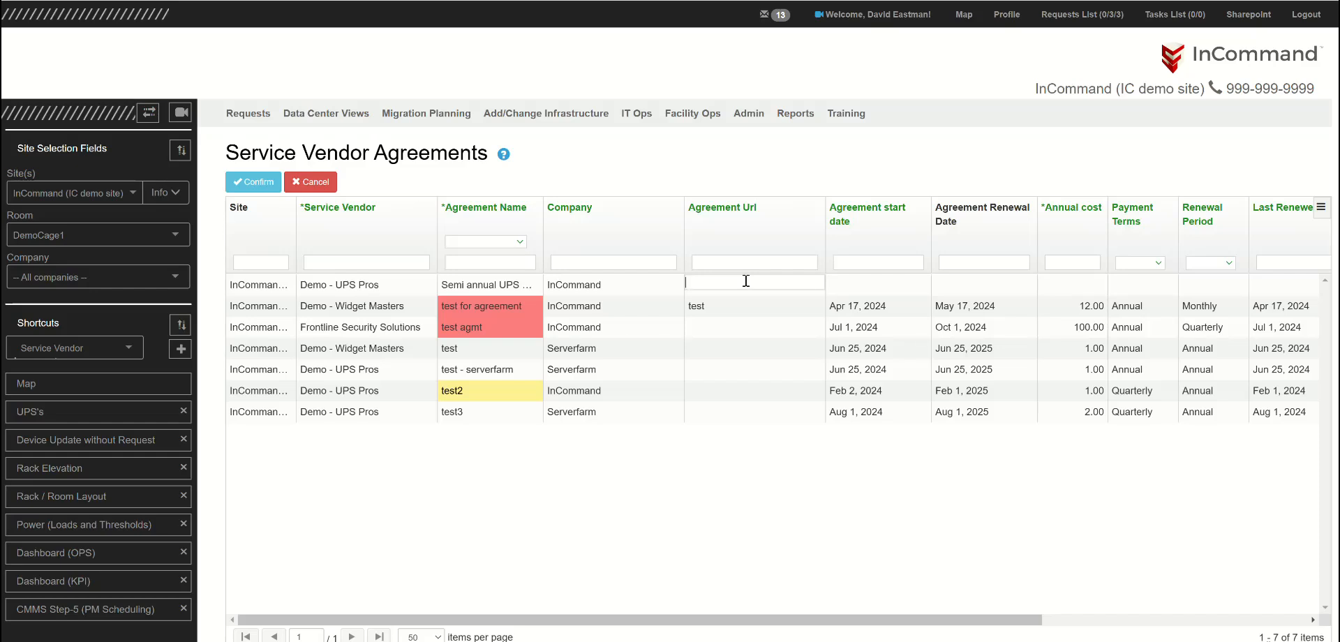
{"action": "left_click", "coordinate": [866, 283]}
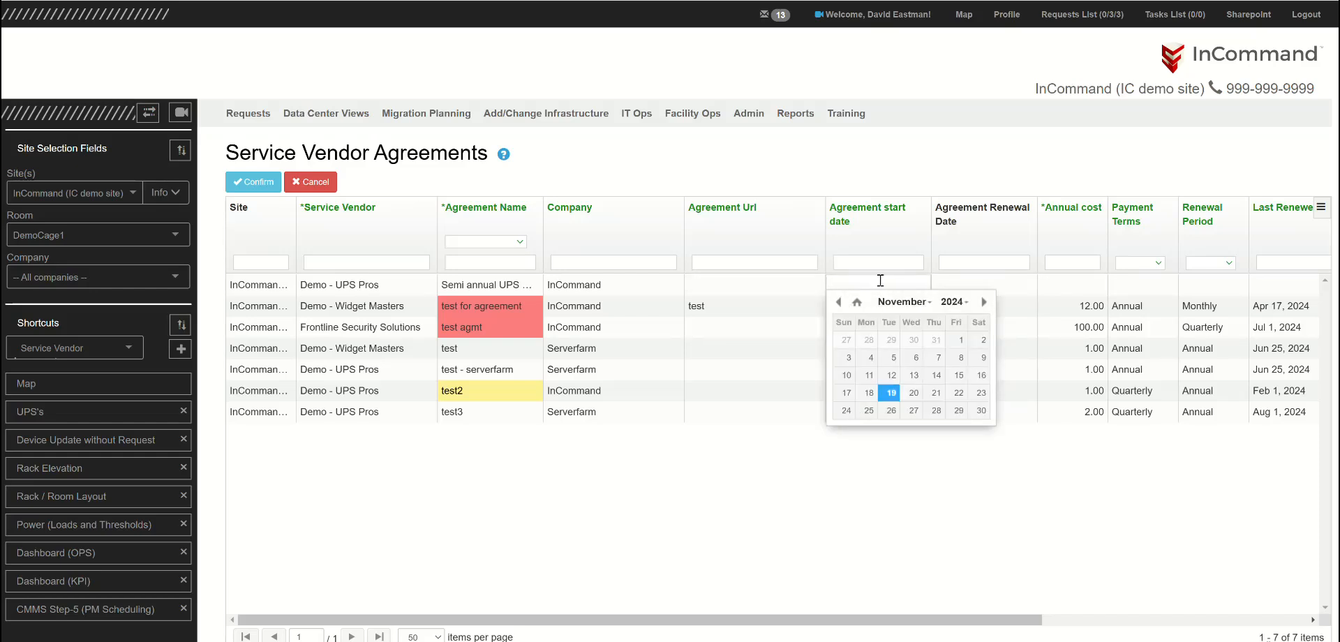
{"action": "left_click", "coordinate": [984, 302]}
{"action": "left_click", "coordinate": [984, 302]}
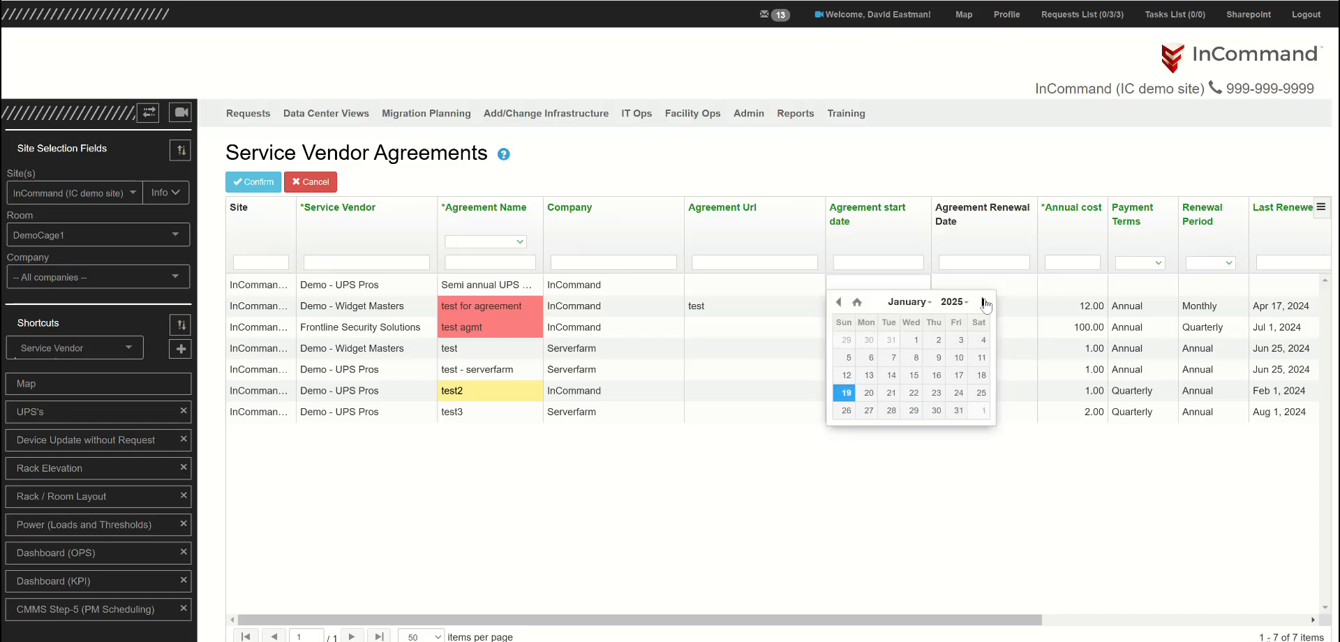
{"action": "left_click", "coordinate": [916, 340]}
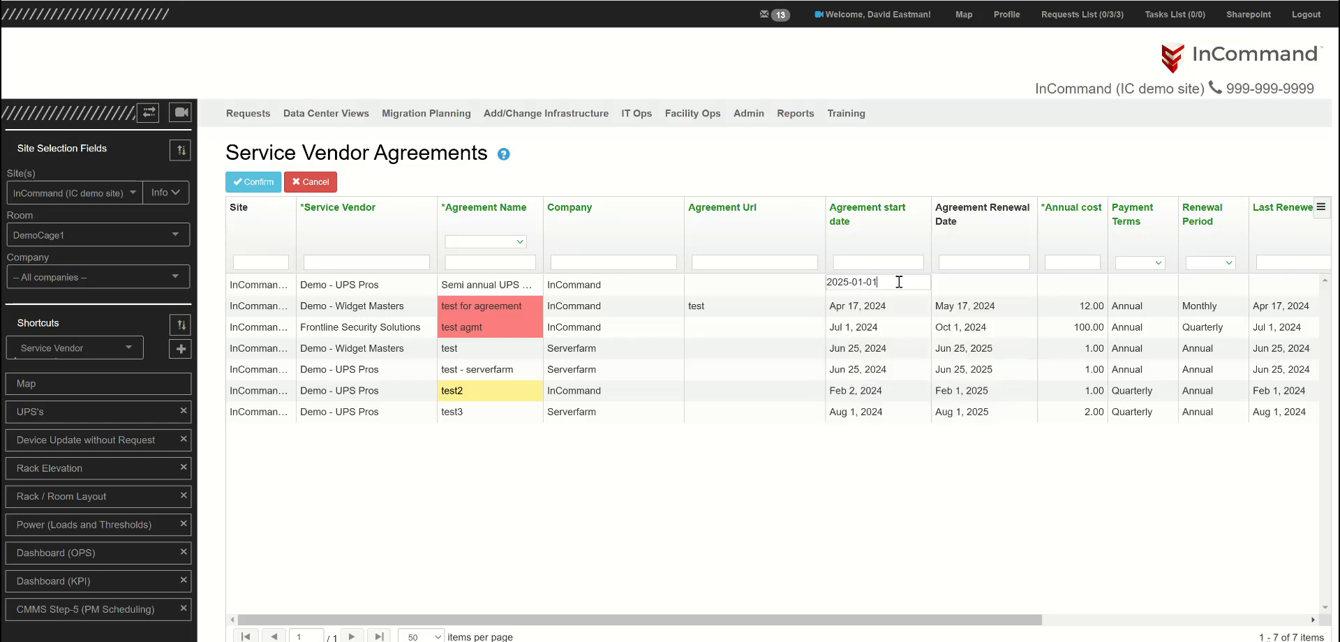
{"action": "left_click", "coordinate": [973, 290]}
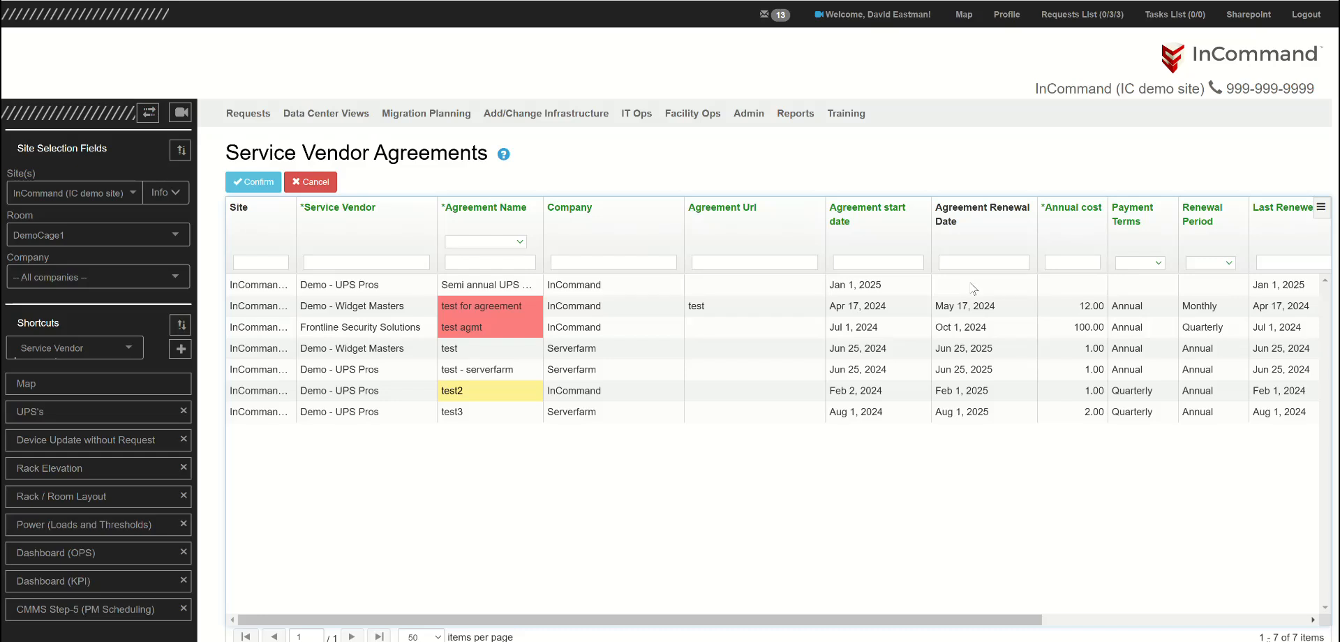
Set the new agreement's annual cost to 1000 and its payment terms to Annual
{"action": "left_click", "coordinate": [1083, 290]}
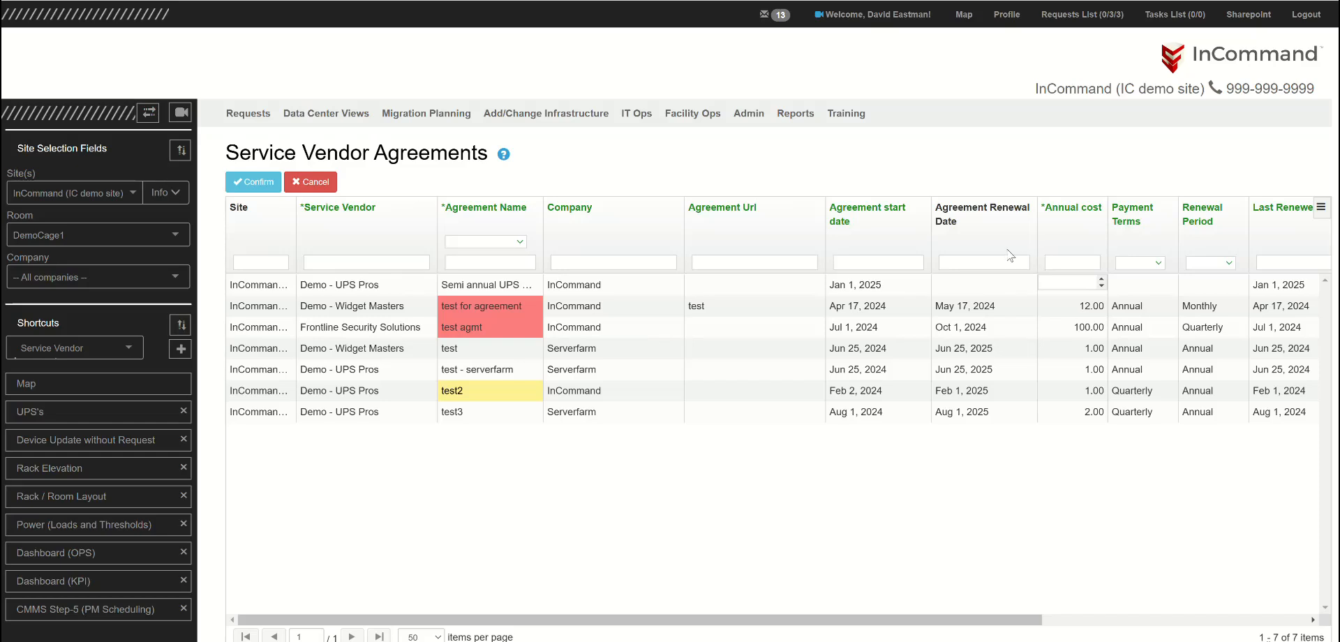
{"action": "type", "text": "1000"}
{"action": "left_click", "coordinate": [1141, 285]}
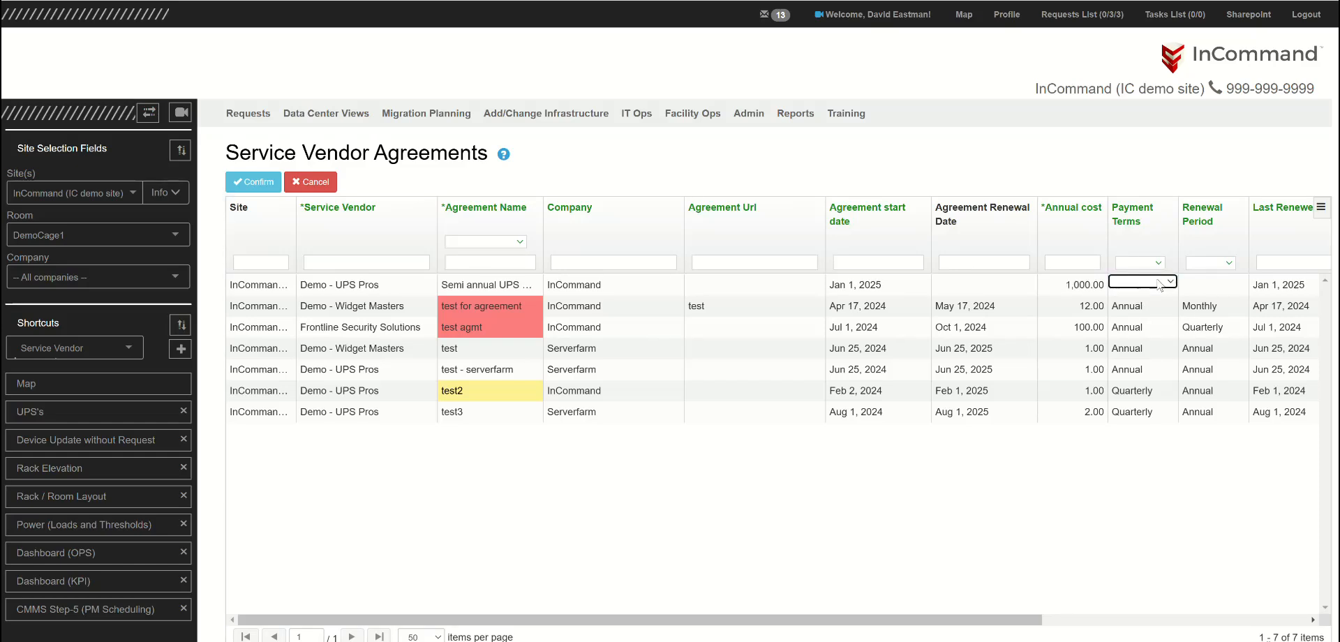
{"action": "left_click", "coordinate": [1171, 282]}
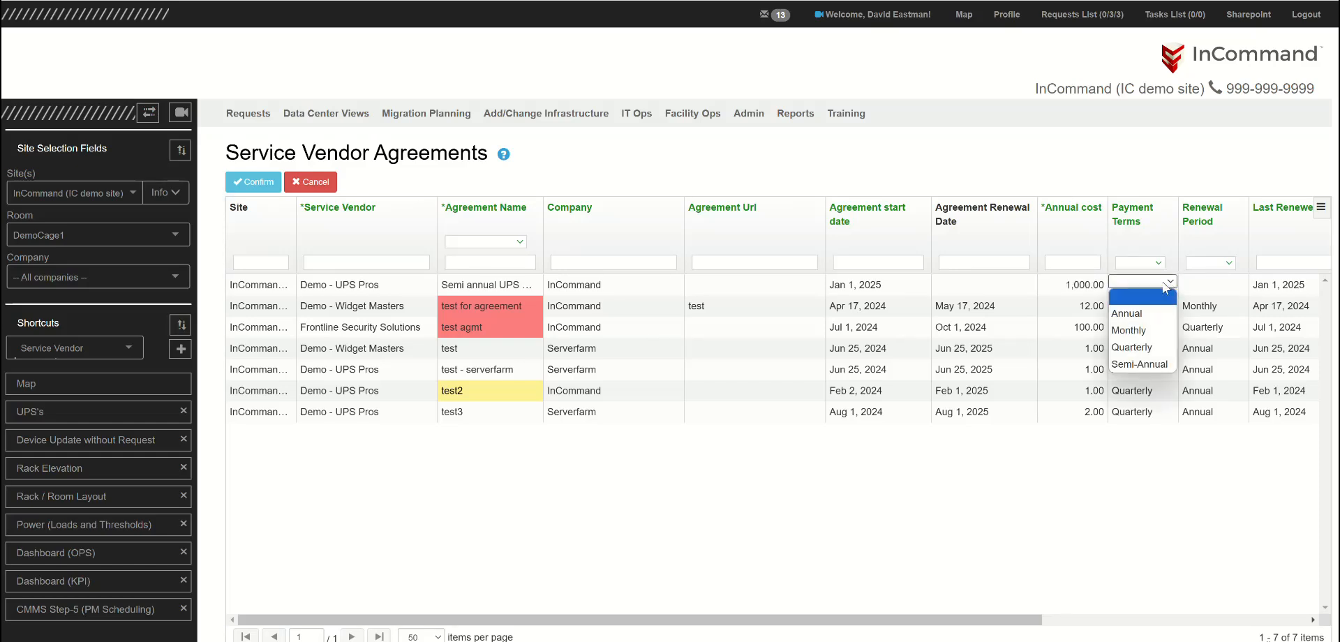
{"action": "left_click", "coordinate": [1142, 315]}
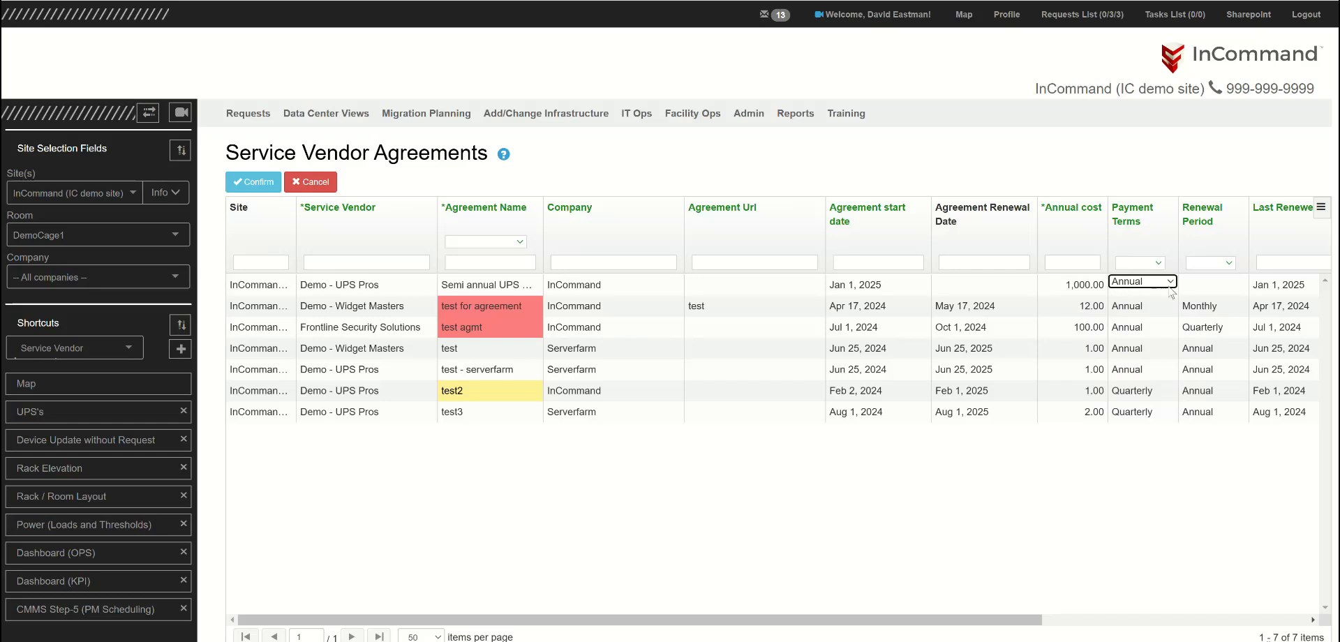
Set the new agreement's renewal period to Annual
{"action": "left_click", "coordinate": [1199, 282]}
{"action": "left_click", "coordinate": [1242, 283]}
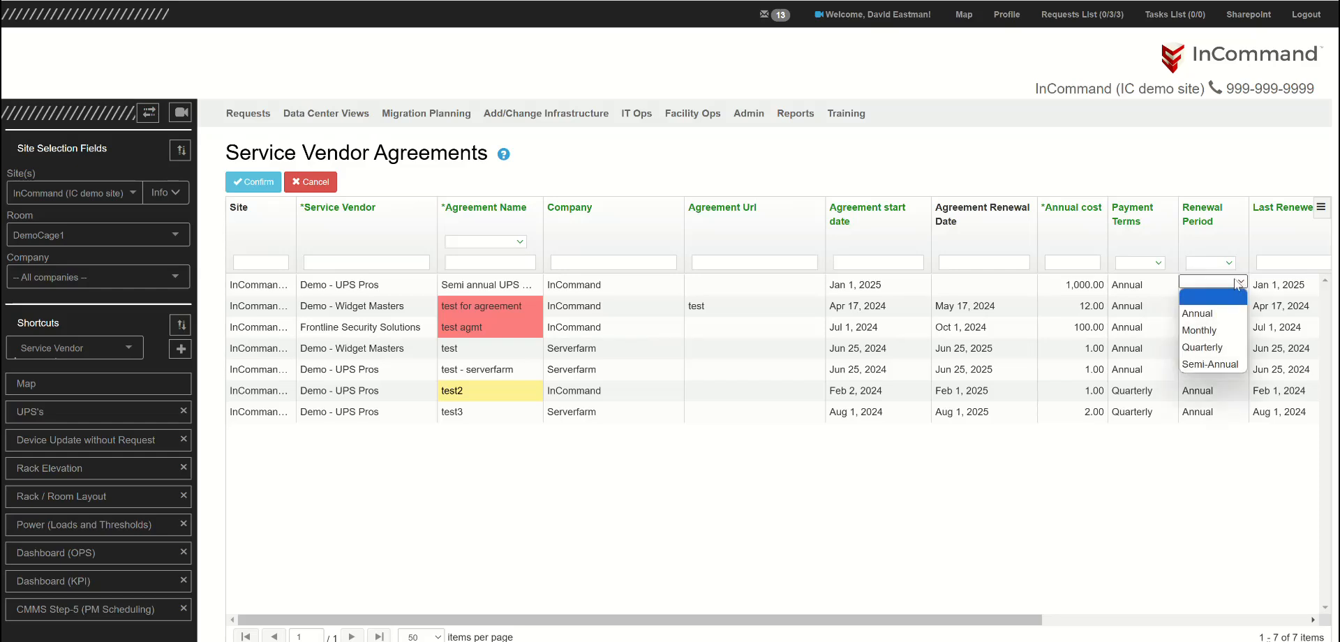
{"action": "left_click", "coordinate": [1206, 316]}
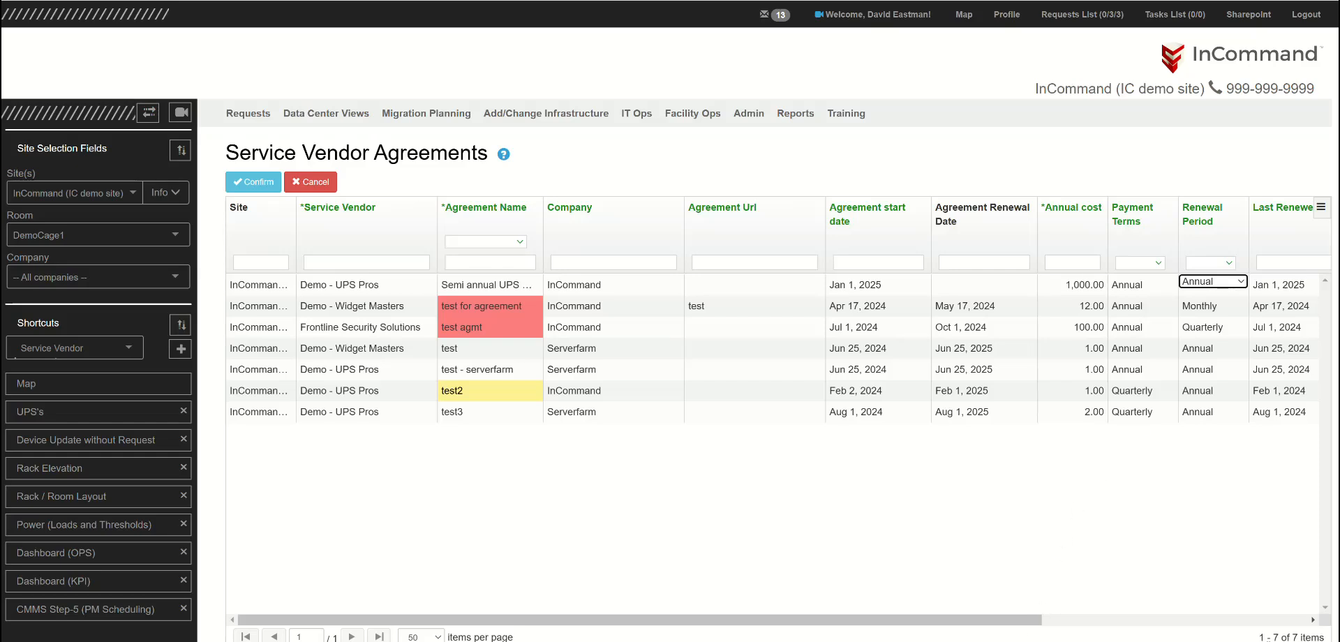
Enter "notes on the agreement" in the new record's agreement notes
{"action": "left_click_drag", "start_coordinate": [1022, 630], "coordinate": [1081, 630]}
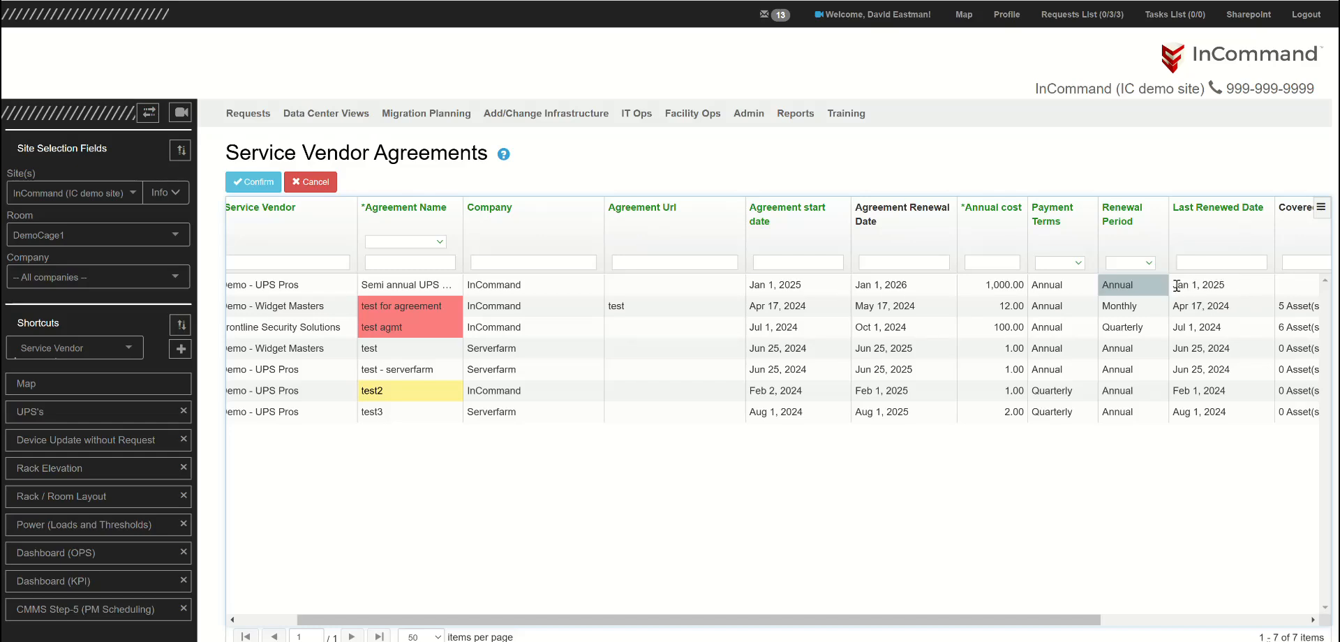
{"action": "left_click_drag", "start_coordinate": [1057, 621], "coordinate": [1185, 614]}
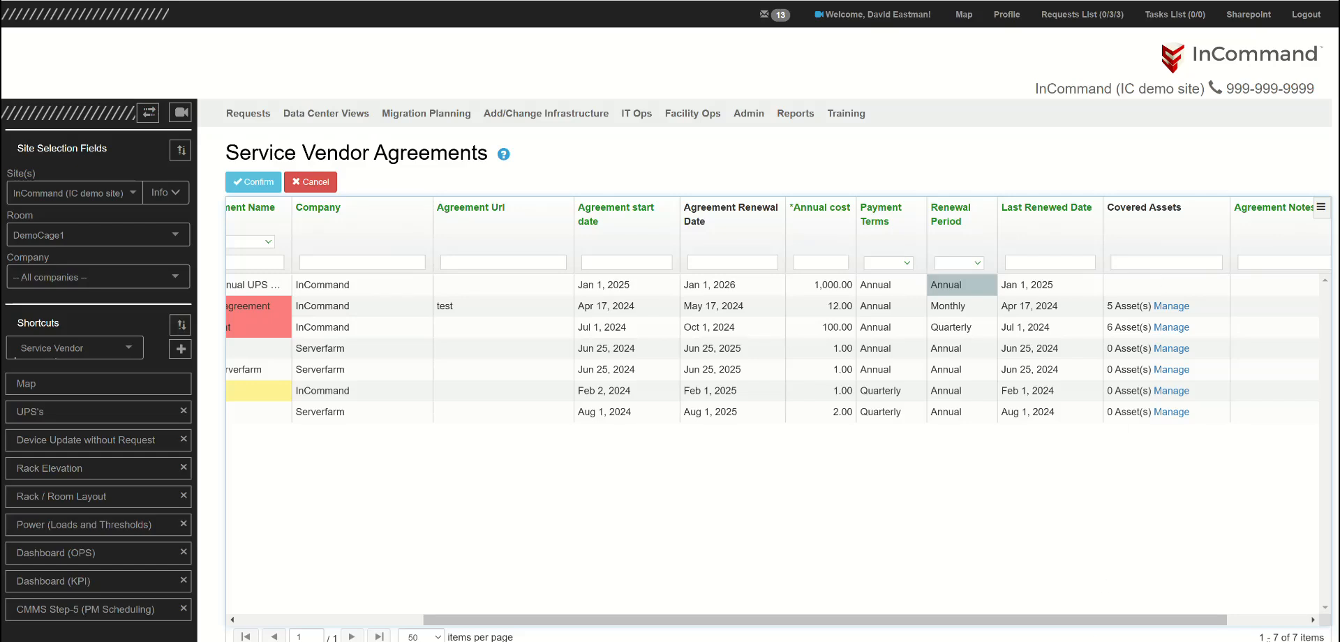
{"action": "left_click_drag", "start_coordinate": [1104, 622], "coordinate": [1185, 622]}
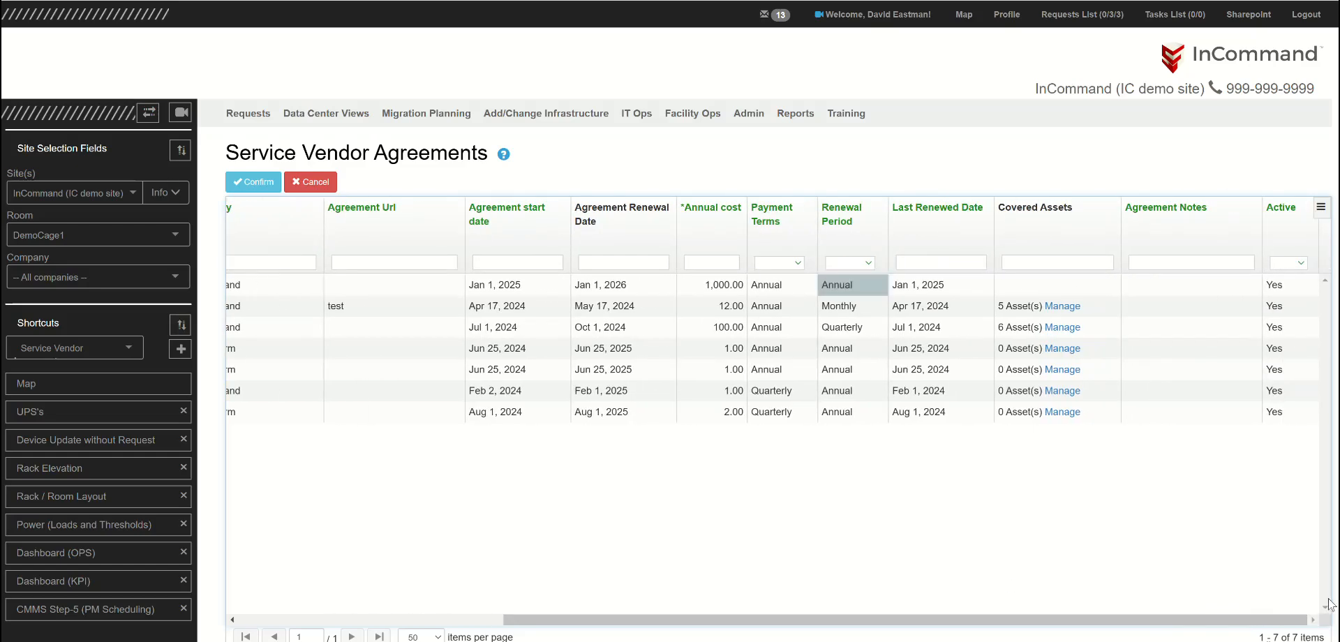
{"action": "left_click", "coordinate": [1161, 285]}
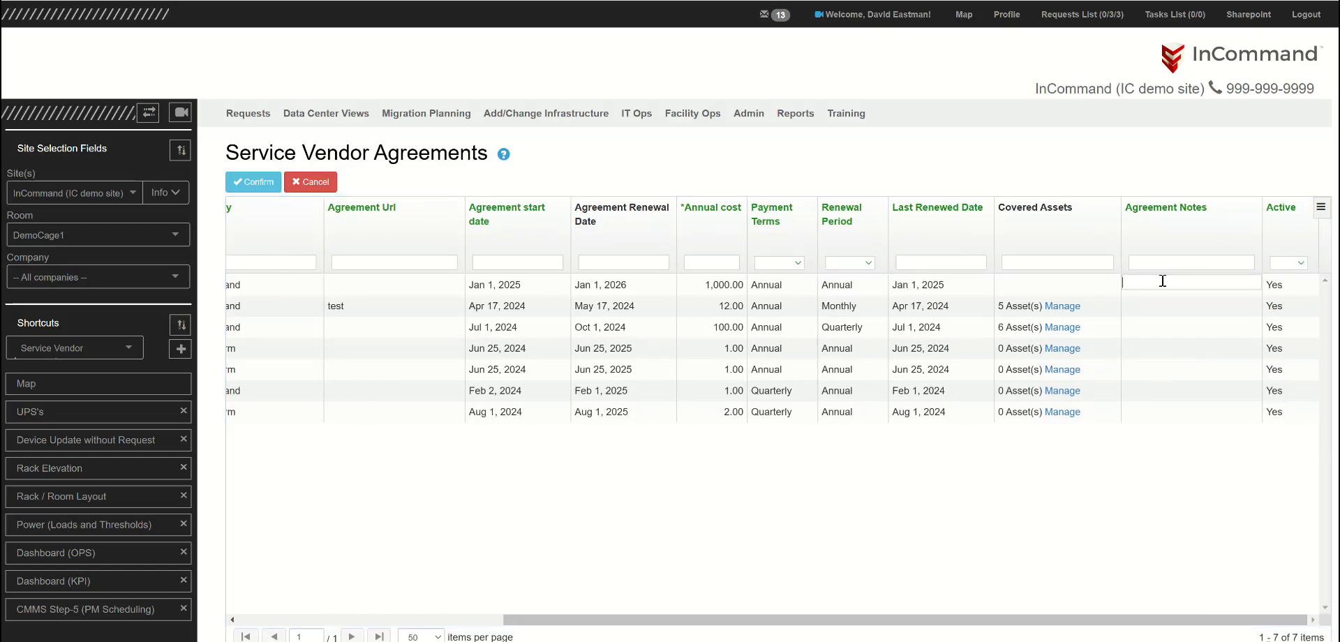
{"action": "type", "text": "notes on the agreement"}
Keep the new agreement's active status at Yes and save the record
{"action": "left_click", "coordinate": [1297, 288]}
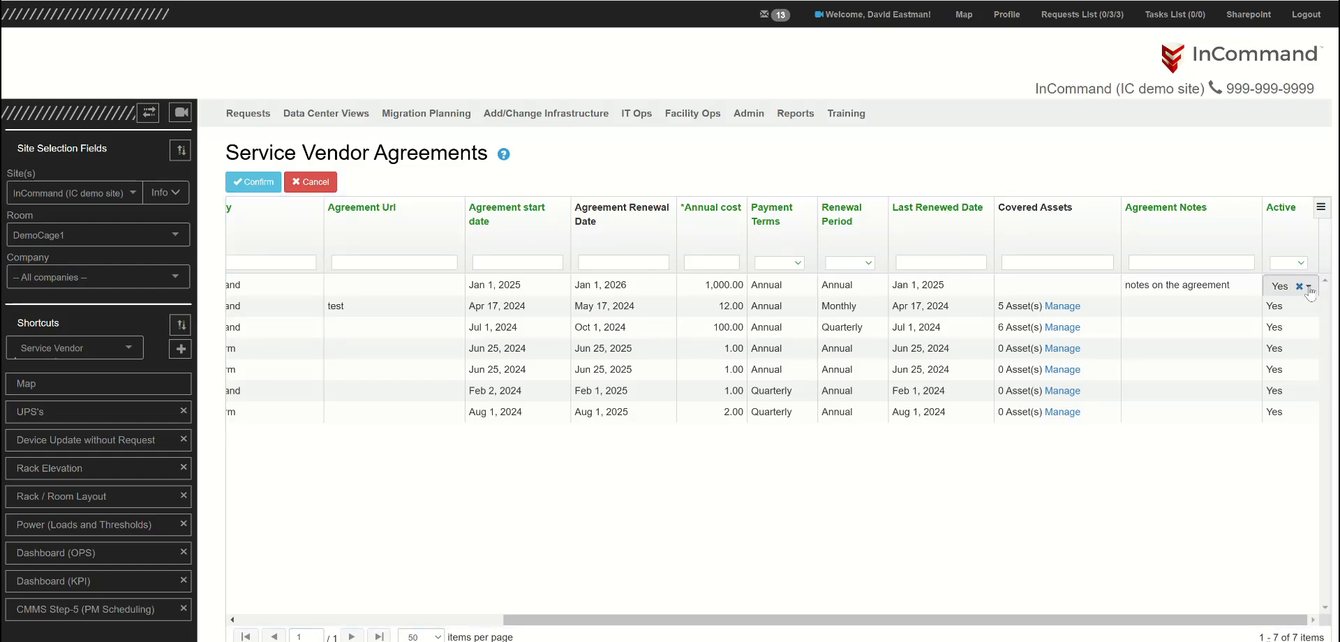
{"action": "left_click", "coordinate": [1308, 287]}
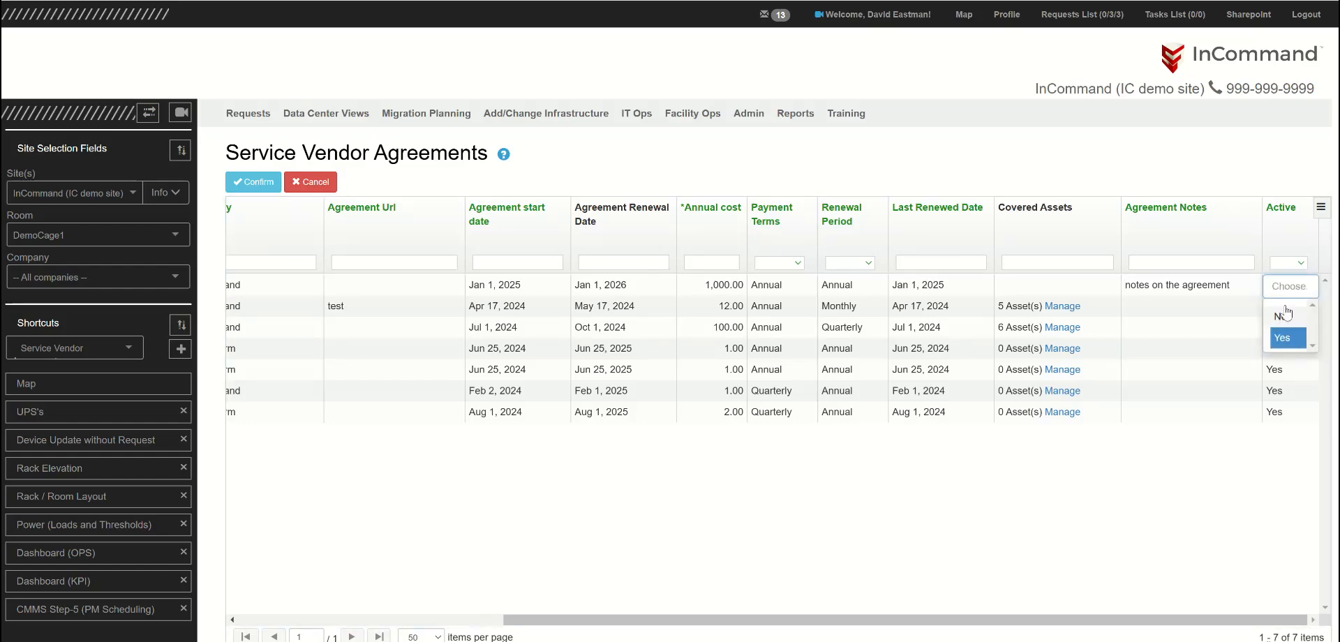
{"action": "left_click", "coordinate": [1286, 340]}
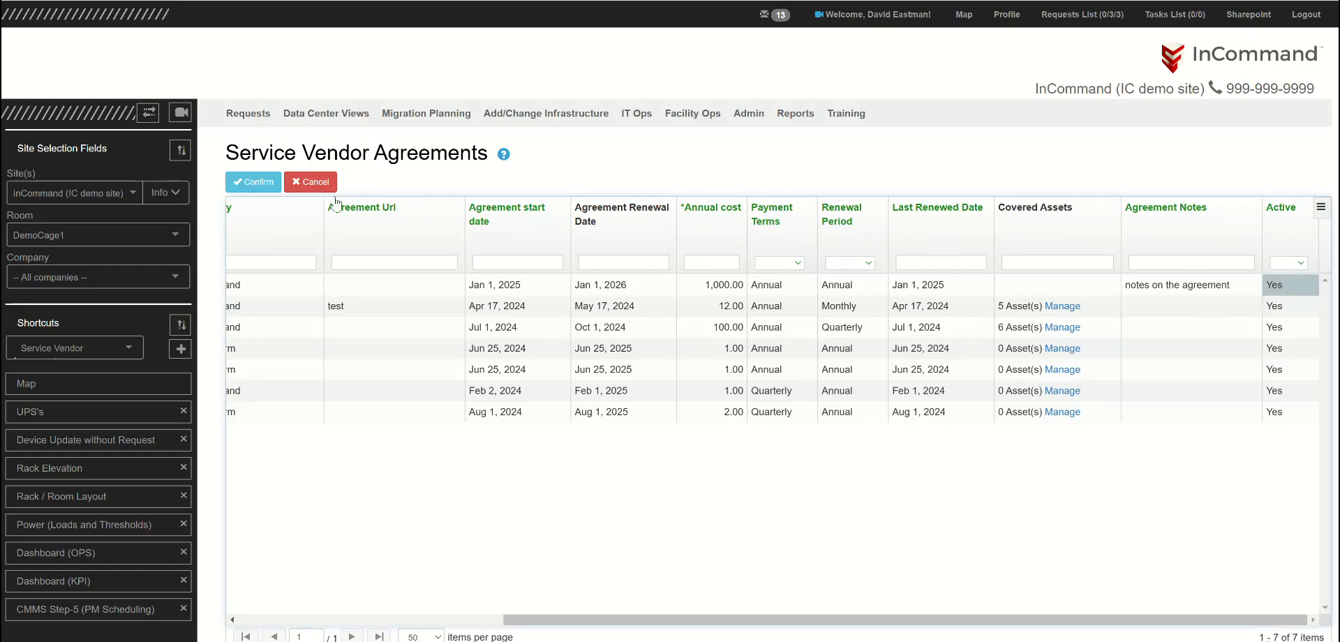
{"action": "left_click", "coordinate": [250, 180]}
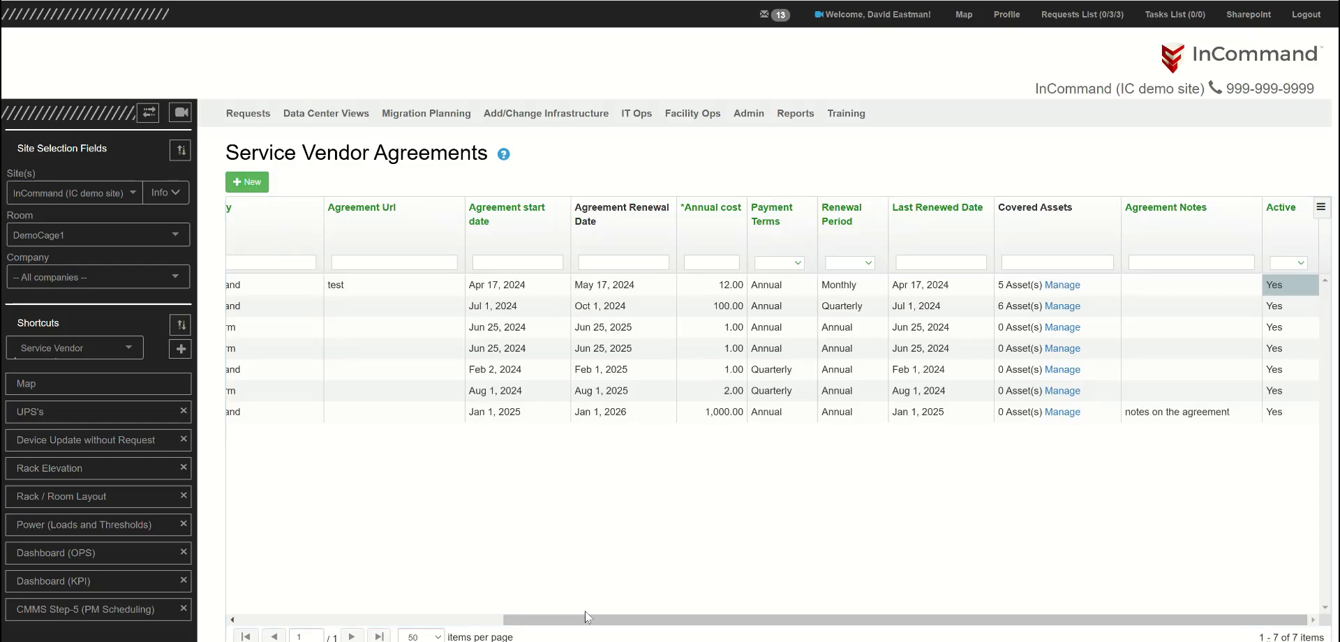
{"action": "left_click_drag", "start_coordinate": [558, 622], "coordinate": [368, 620]}
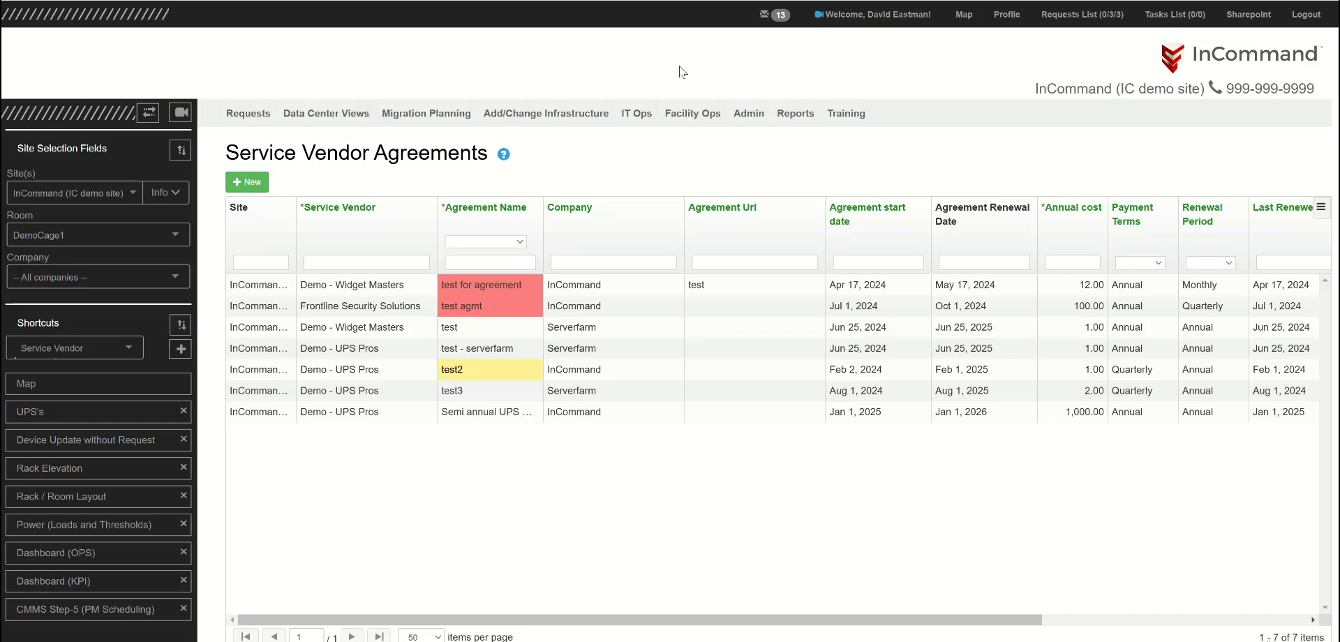
Open the CMMS Step-2 asset list and filter it by asset type "ups"
{"action": "mouse_move", "coordinate": [685, 115]}
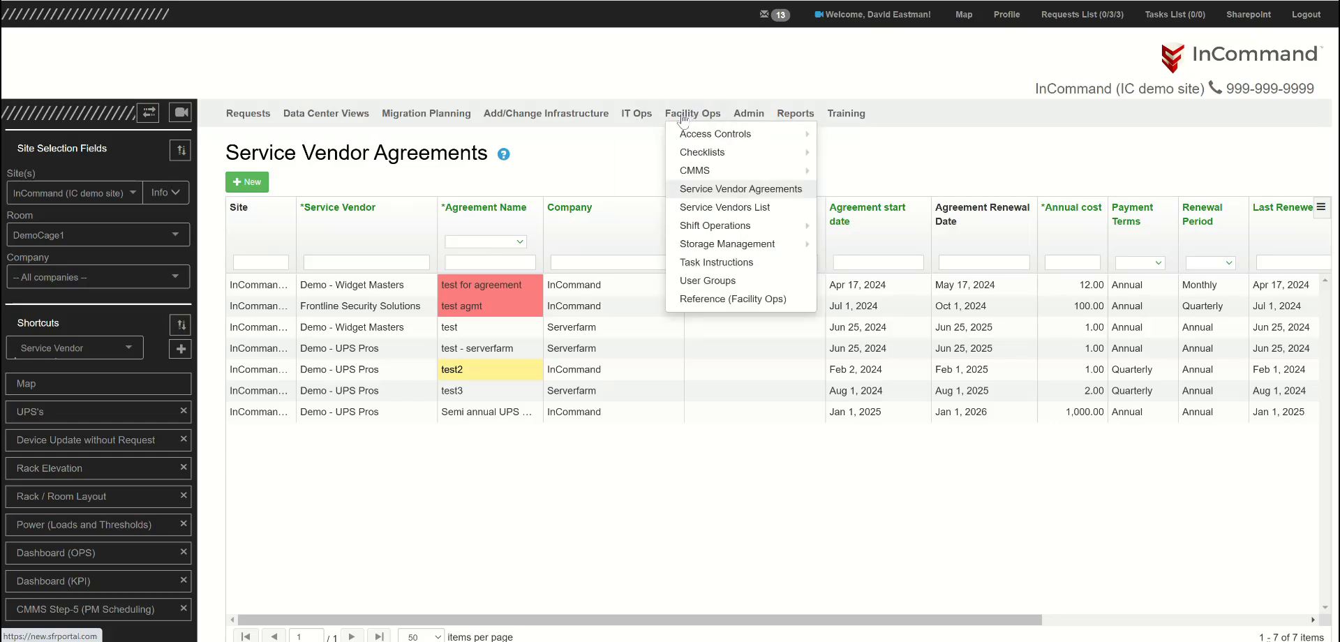
{"action": "mouse_move", "coordinate": [689, 169]}
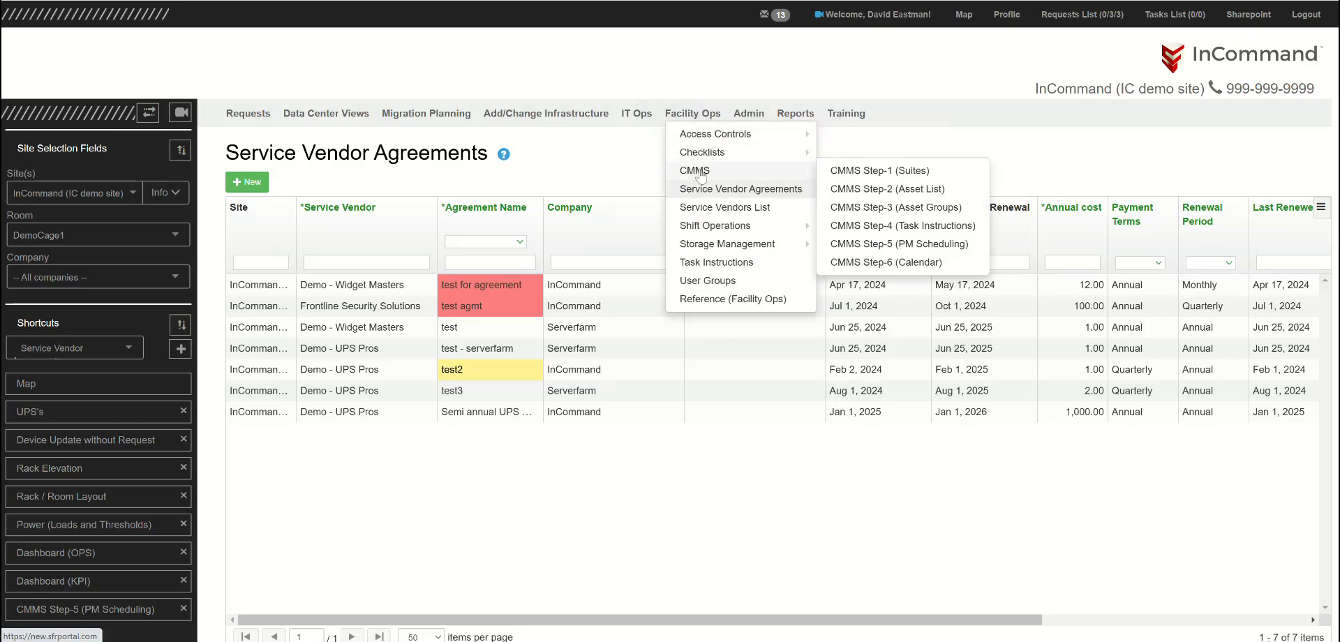
{"action": "left_click", "coordinate": [885, 188]}
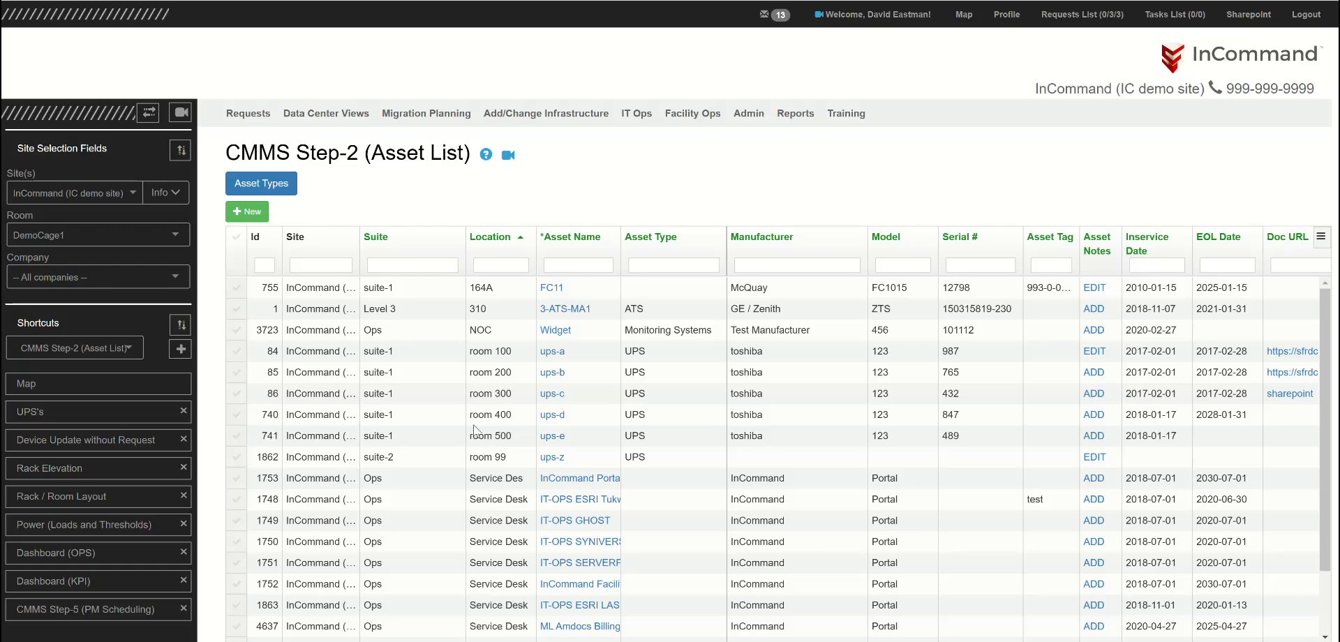
{"action": "left_click", "coordinate": [595, 265]}
{"action": "left_click", "coordinate": [665, 265]}
{"action": "type", "text": "ups"}
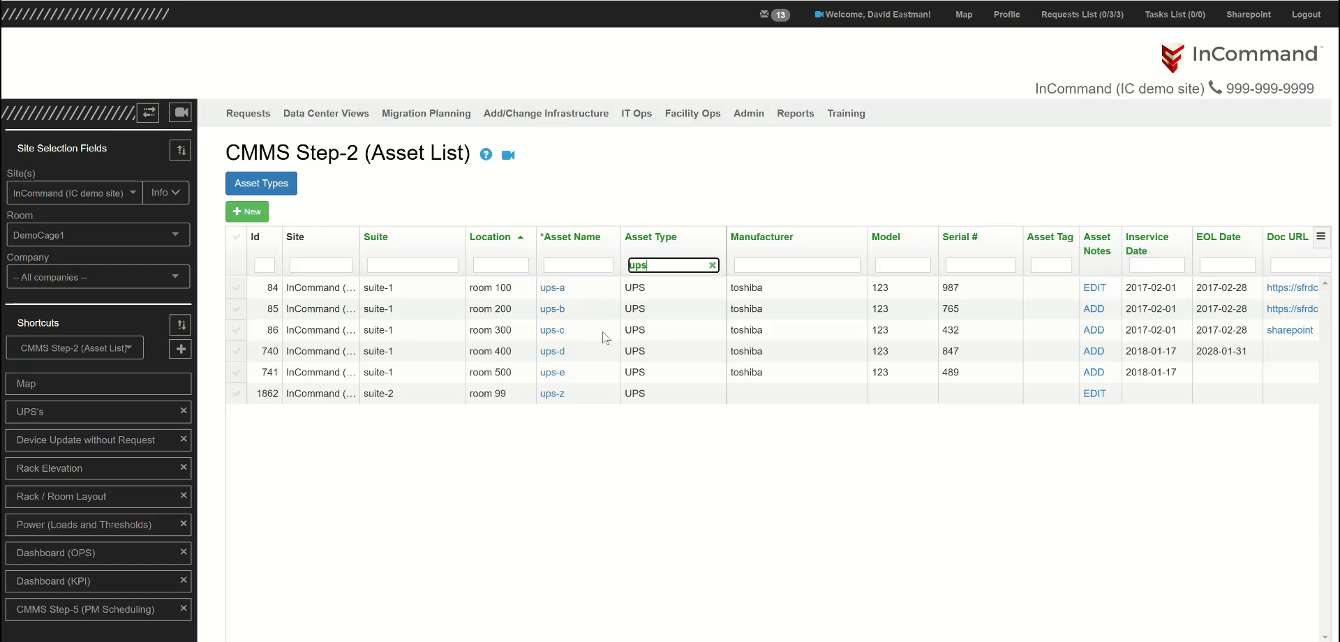
{"action": "left_click", "coordinate": [246, 214]}
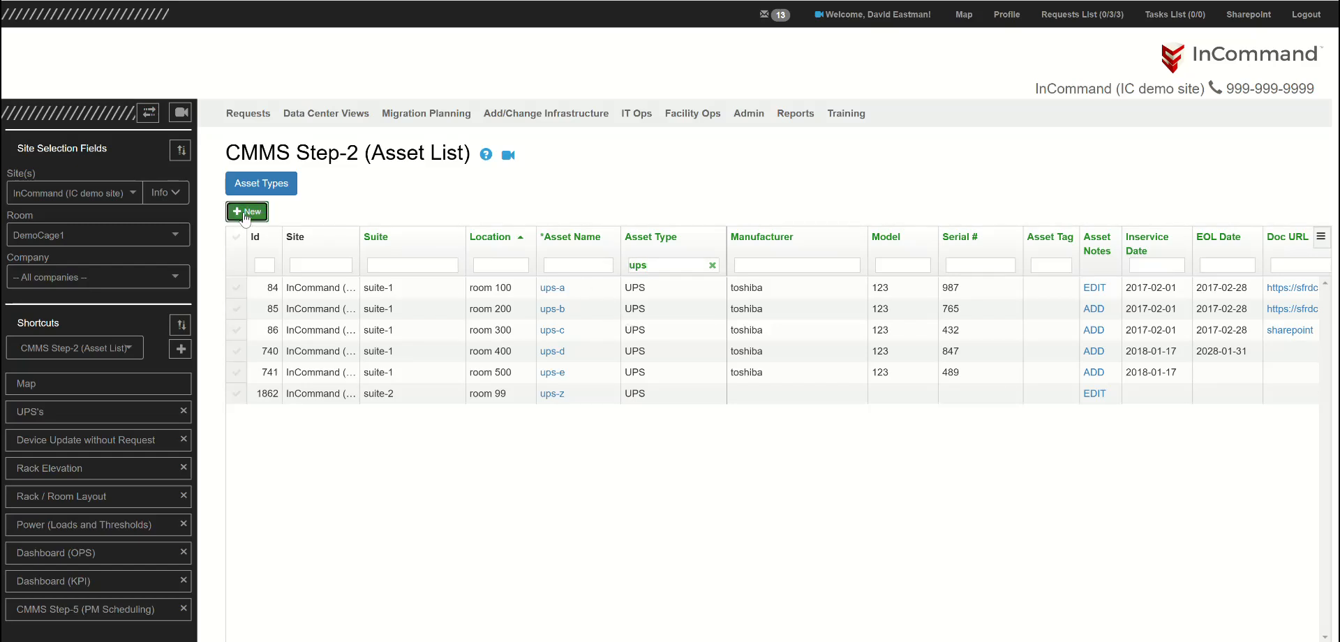
{"action": "left_click", "coordinate": [383, 290]}
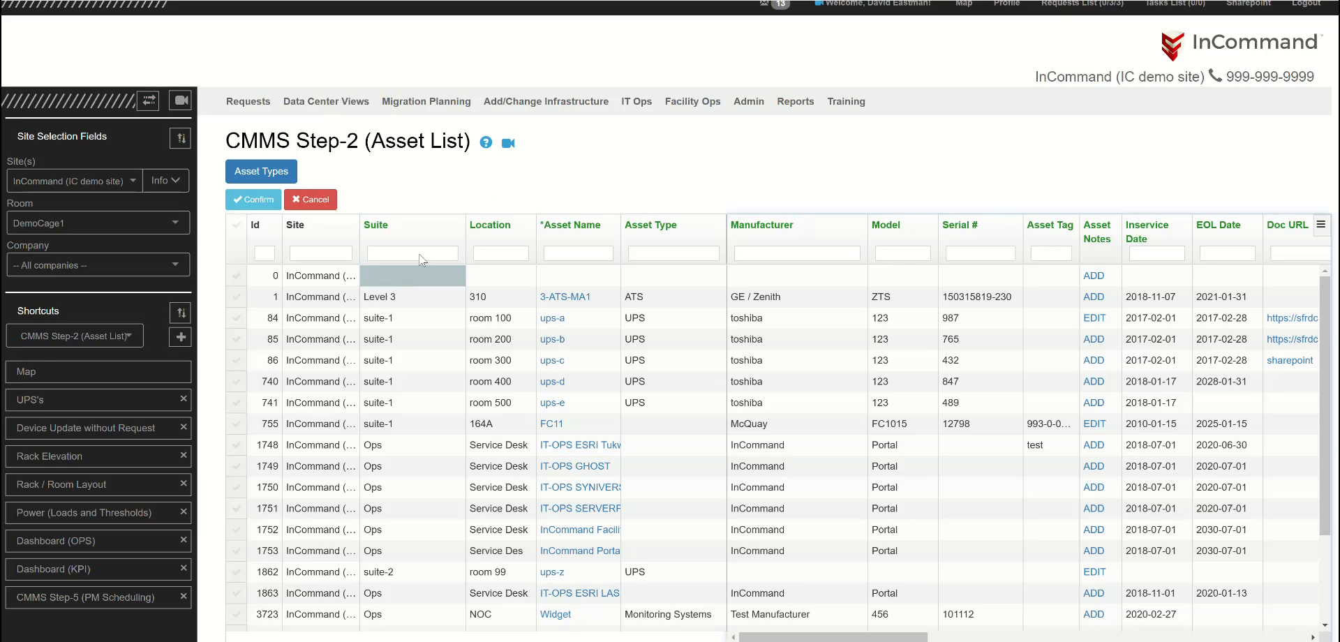
{"action": "left_click", "coordinate": [485, 144]}
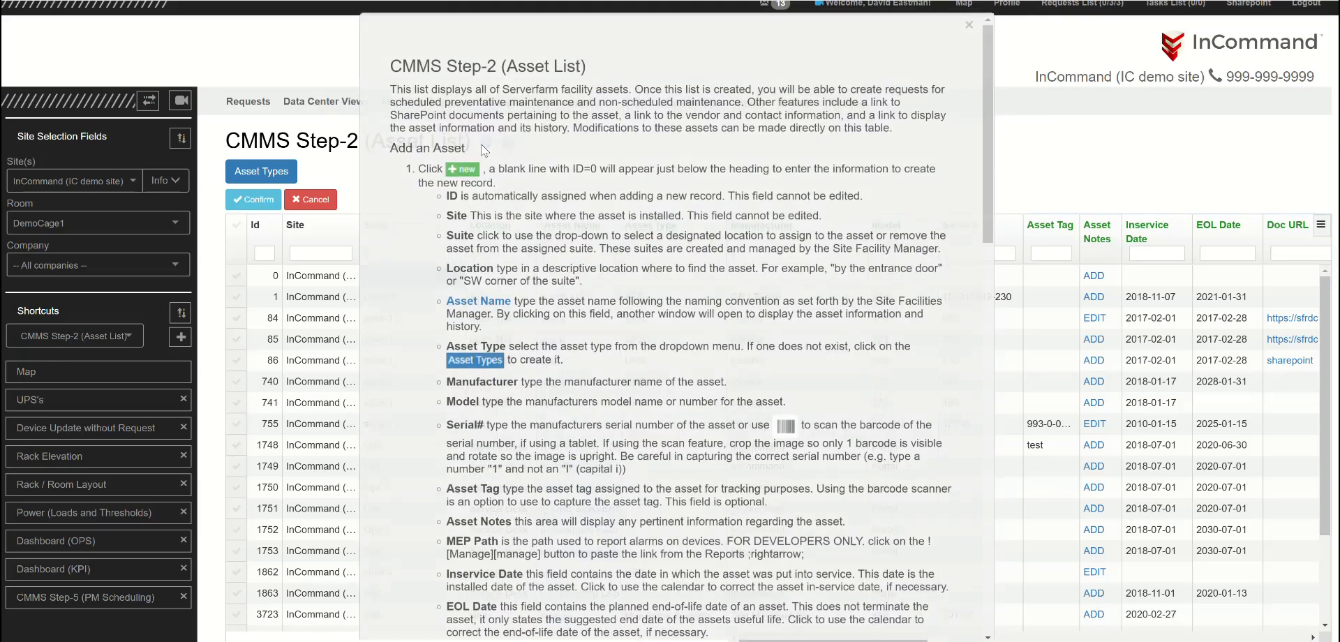
{"action": "scroll", "coordinate": [733, 425], "scroll_direction": "down", "scroll_amount": 4}
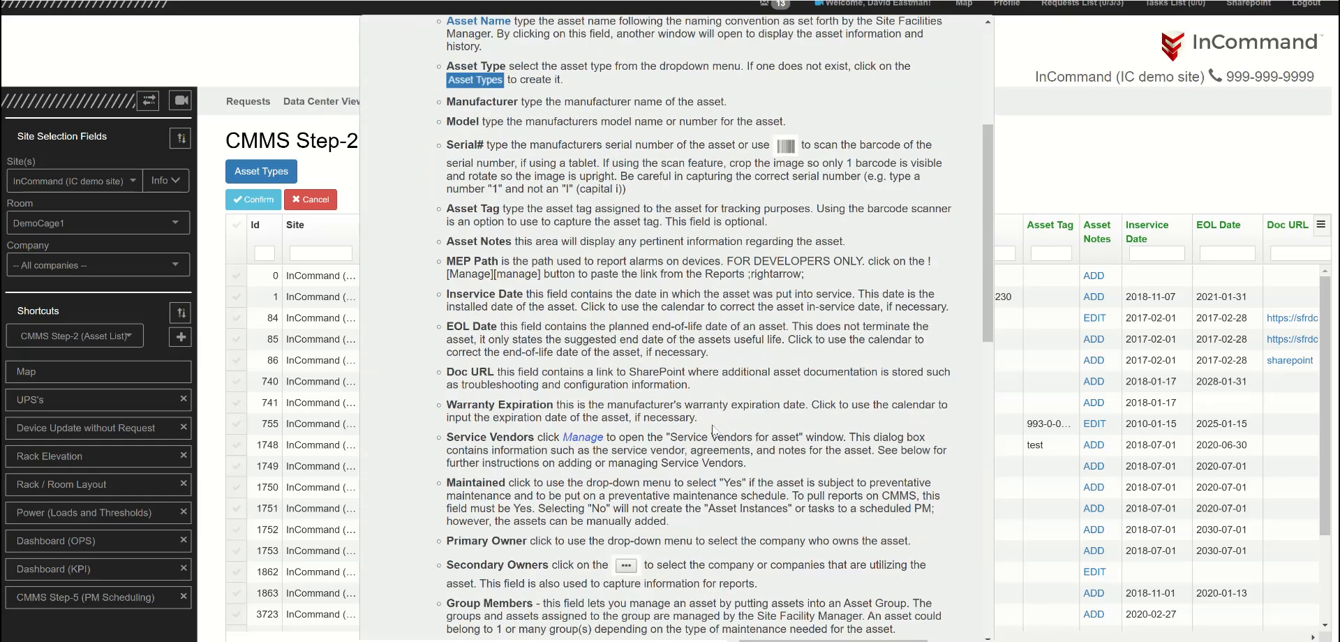
{"action": "scroll", "coordinate": [713, 431], "scroll_direction": "up", "scroll_amount": 4}
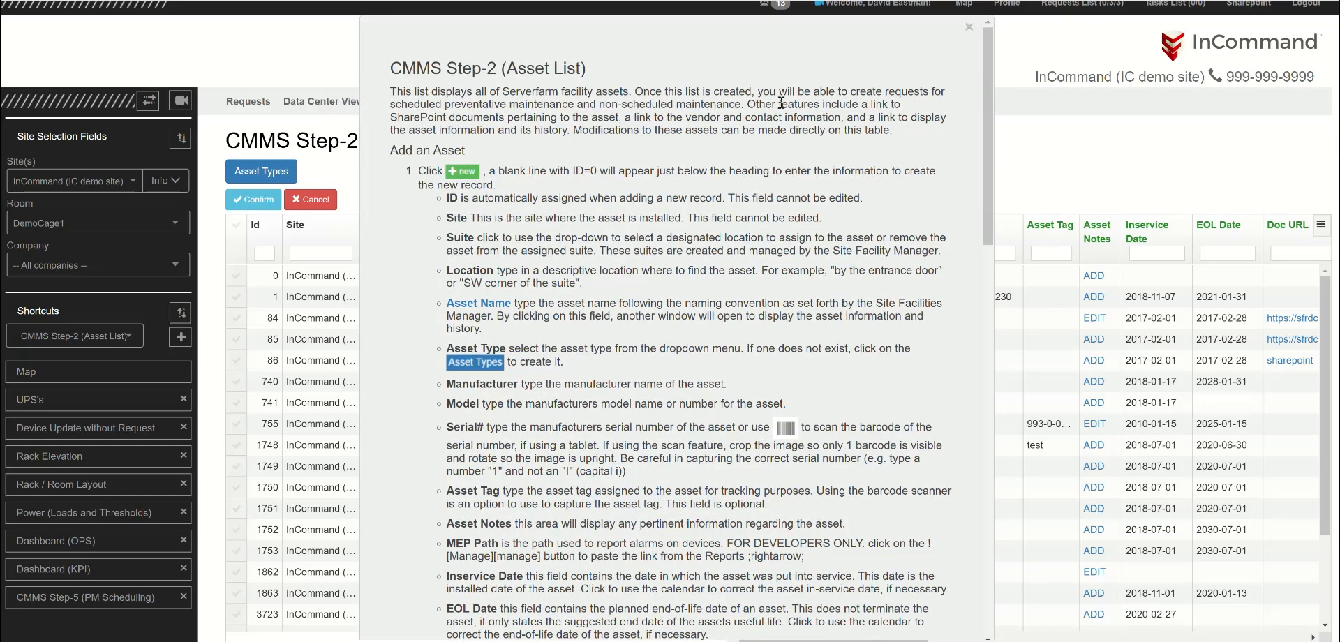
{"action": "left_click", "coordinate": [968, 27]}
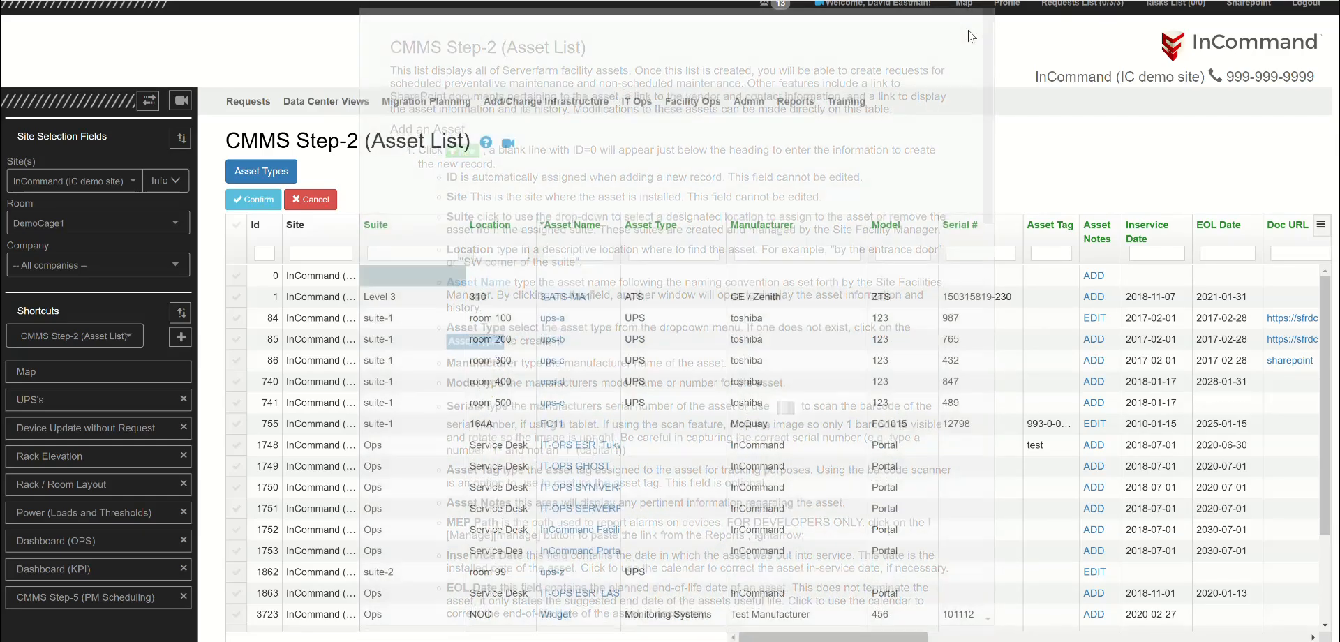
{"action": "left_click", "coordinate": [311, 200]}
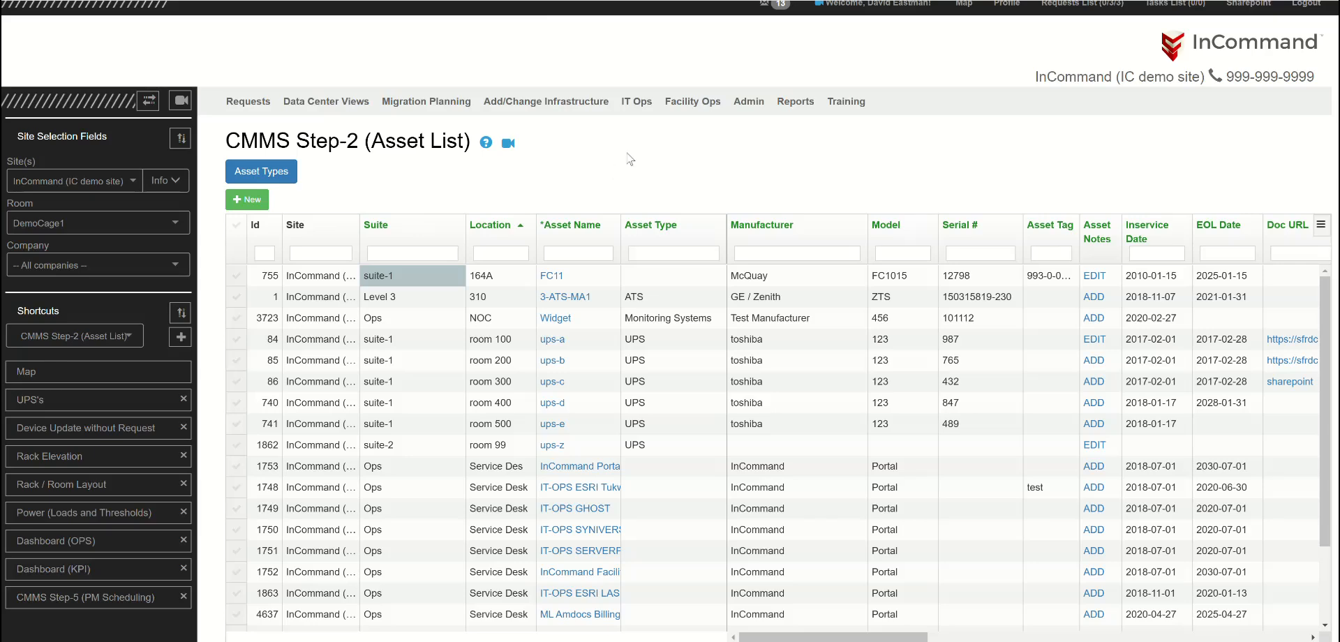
Open the covered assets of the Semi annual UPS maintenance agreement in Service Vendor Agreements and filter them by asset type "ups"
{"action": "mouse_move", "coordinate": [693, 106]}
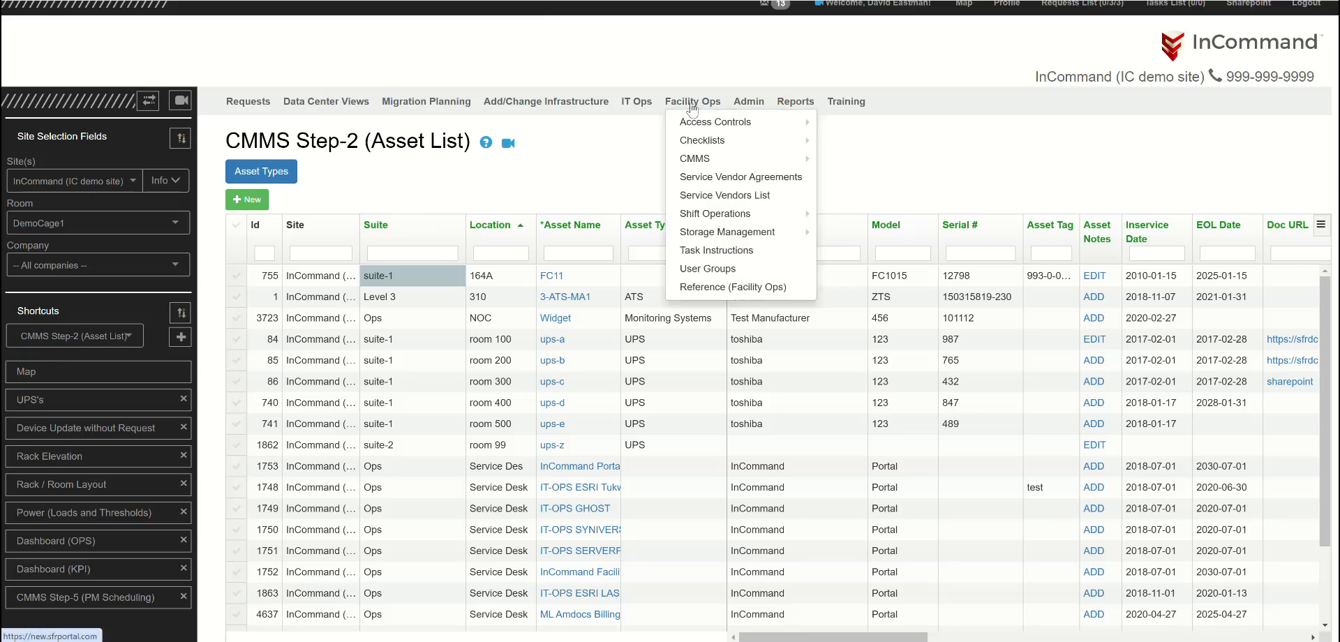
{"action": "left_click", "coordinate": [706, 180]}
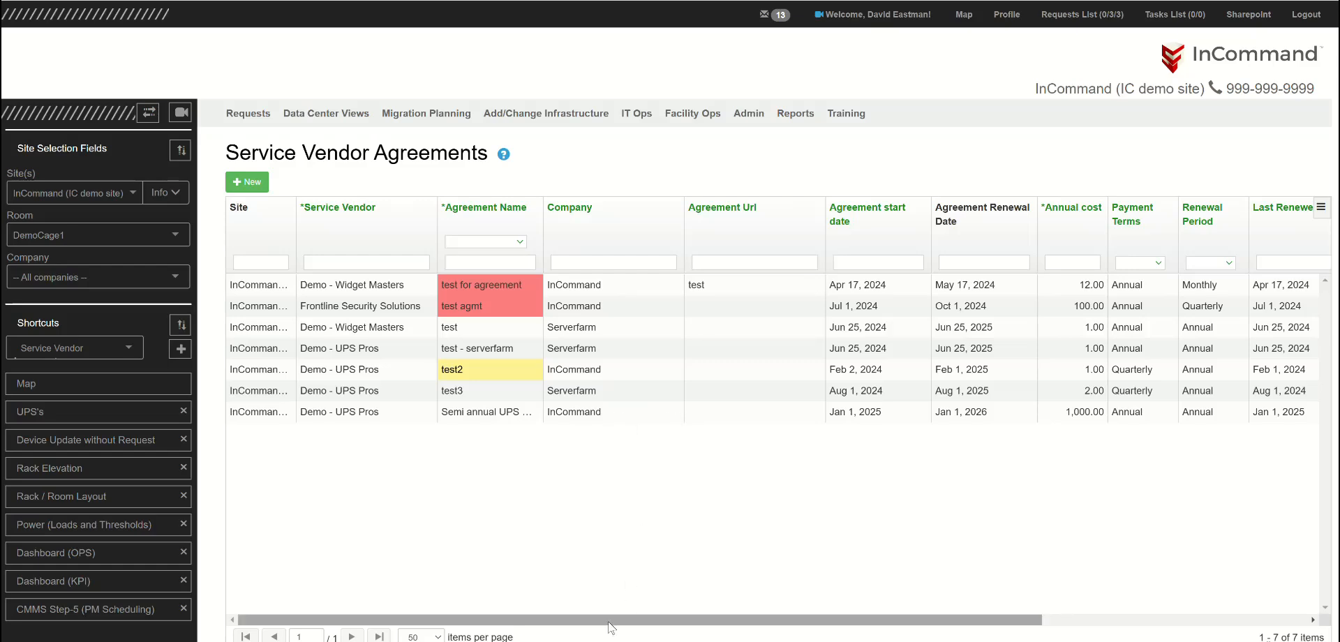
{"action": "left_click_drag", "start_coordinate": [608, 618], "coordinate": [940, 609]}
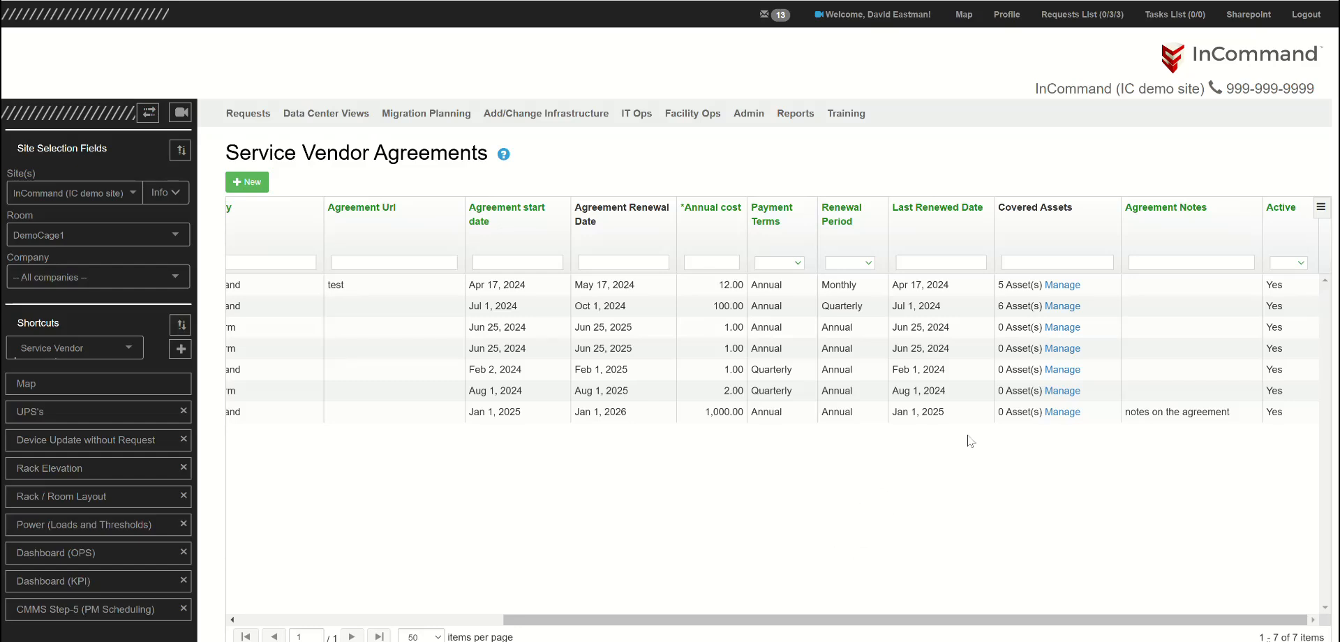
{"action": "left_click", "coordinate": [1062, 413]}
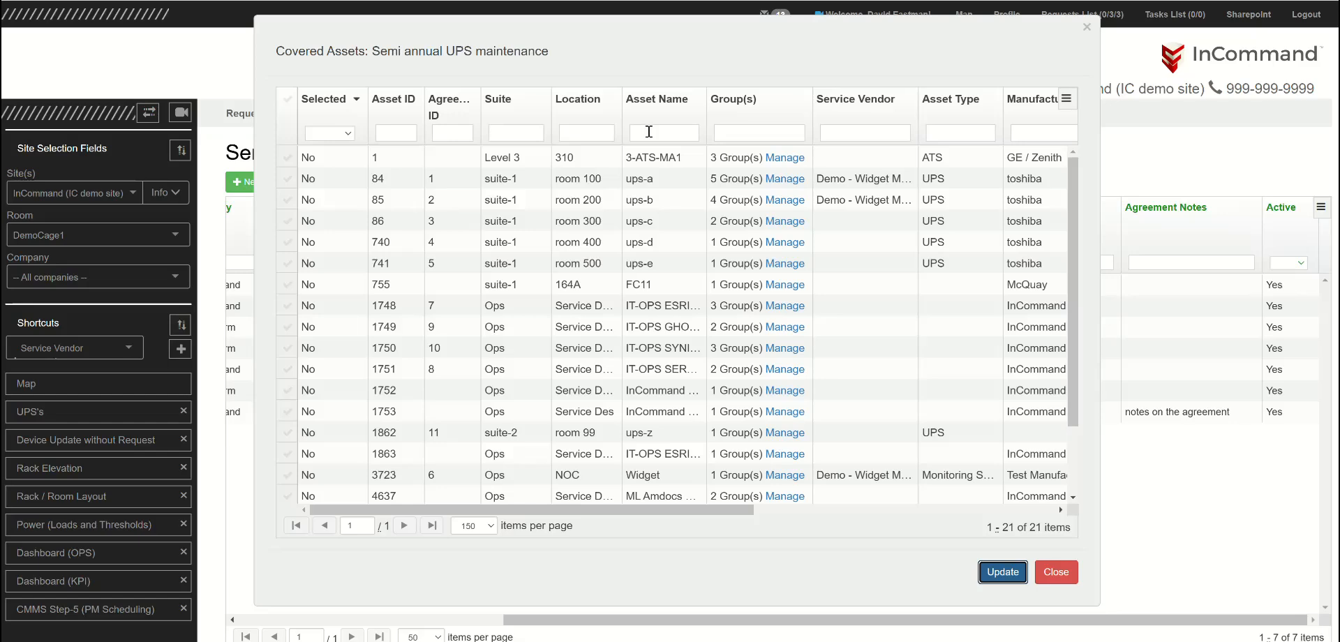
{"action": "left_click", "coordinate": [952, 131]}
{"action": "type", "text": "ups"}
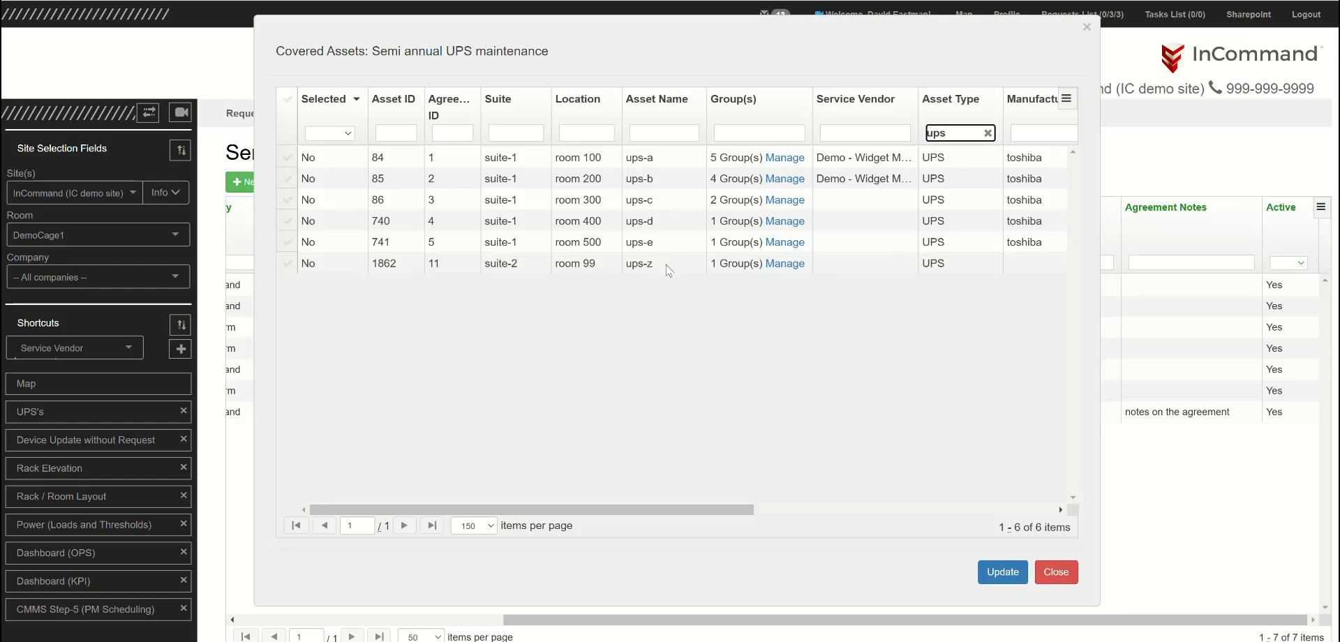
Select ups-a, ups-b, ups-c, ups-d, ups-e and ups-z as covered assets and update the agreement
{"action": "left_click", "coordinate": [287, 158]}
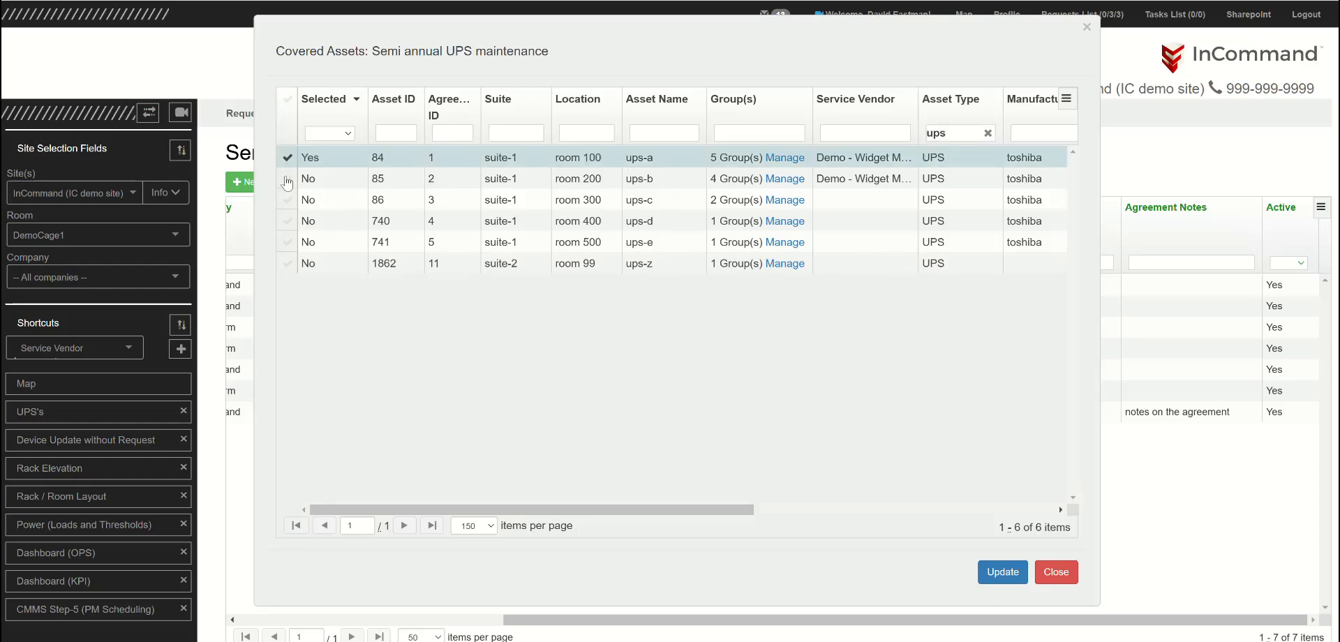
{"action": "left_click", "coordinate": [289, 180]}
{"action": "left_click", "coordinate": [288, 201]}
{"action": "left_click", "coordinate": [289, 221]}
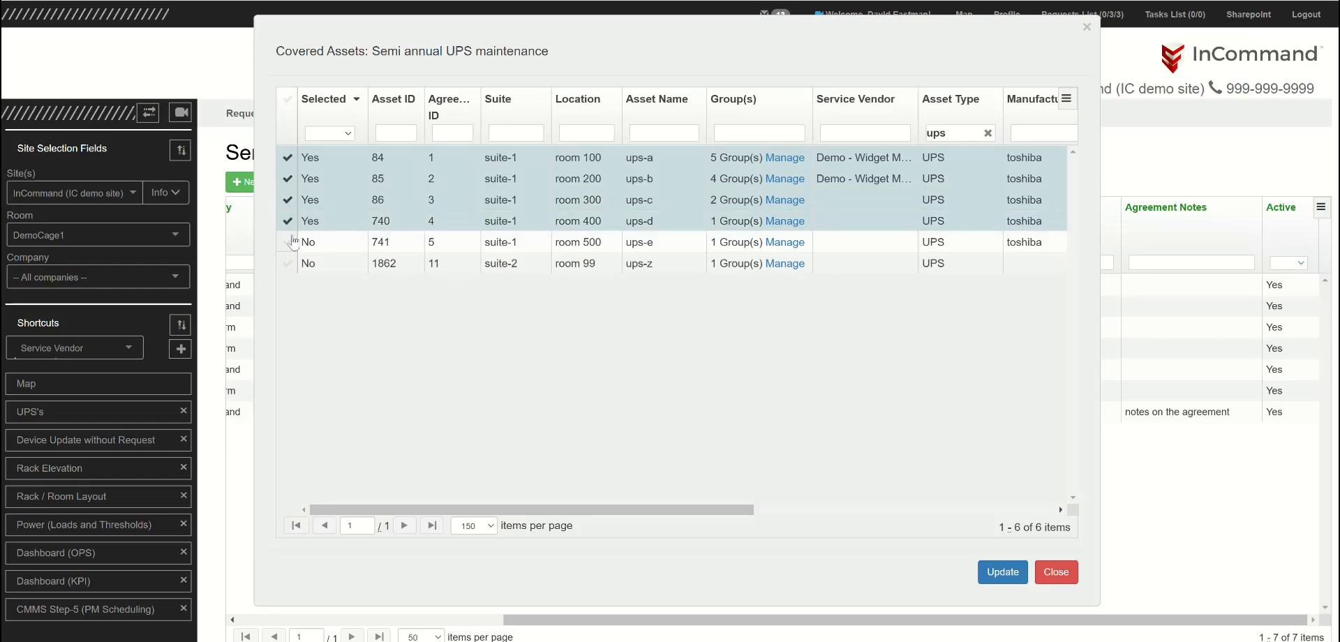
{"action": "left_click", "coordinate": [289, 244]}
{"action": "left_click", "coordinate": [287, 264]}
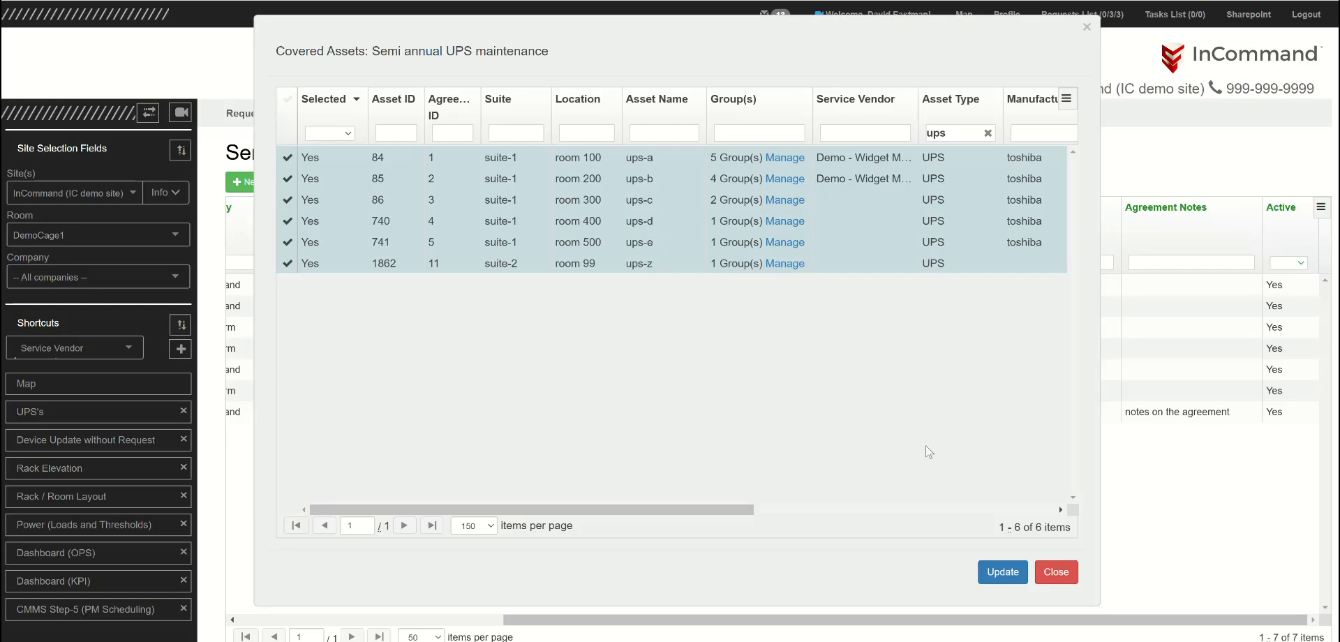
{"action": "left_click", "coordinate": [1004, 573]}
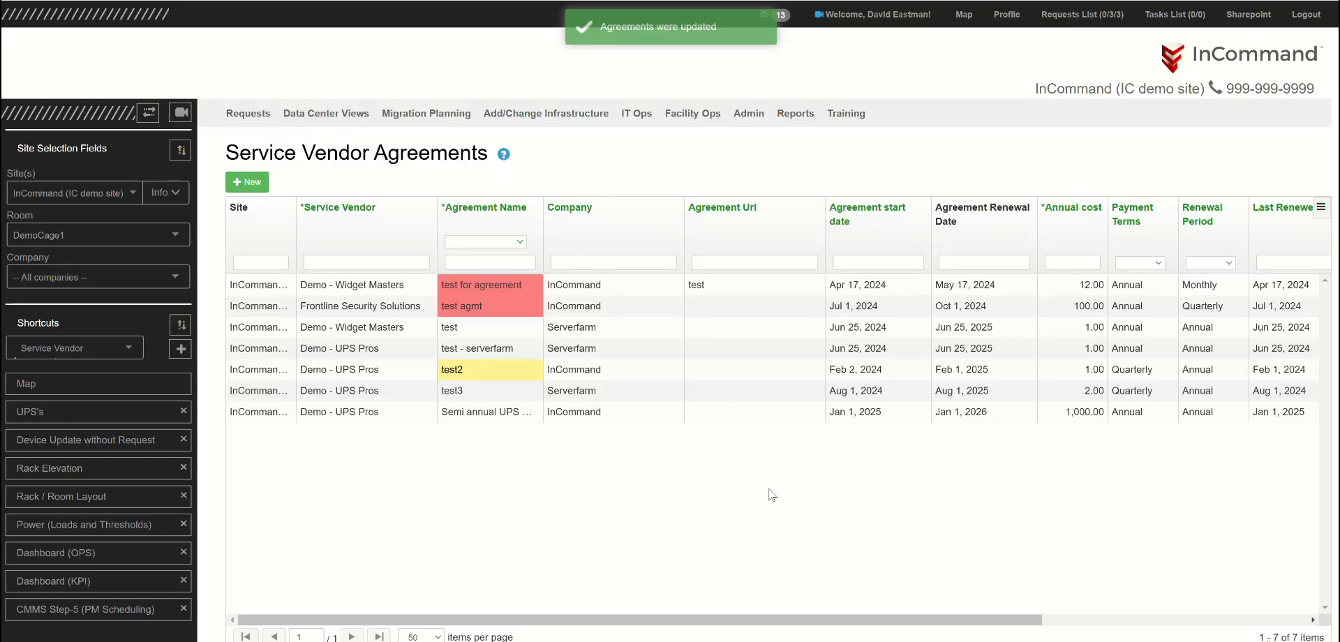
Review which assets are selected as covered by the Semi annual UPS maintenance agreement, then close the list
{"action": "left_click_drag", "start_coordinate": [755, 619], "coordinate": [957, 612]}
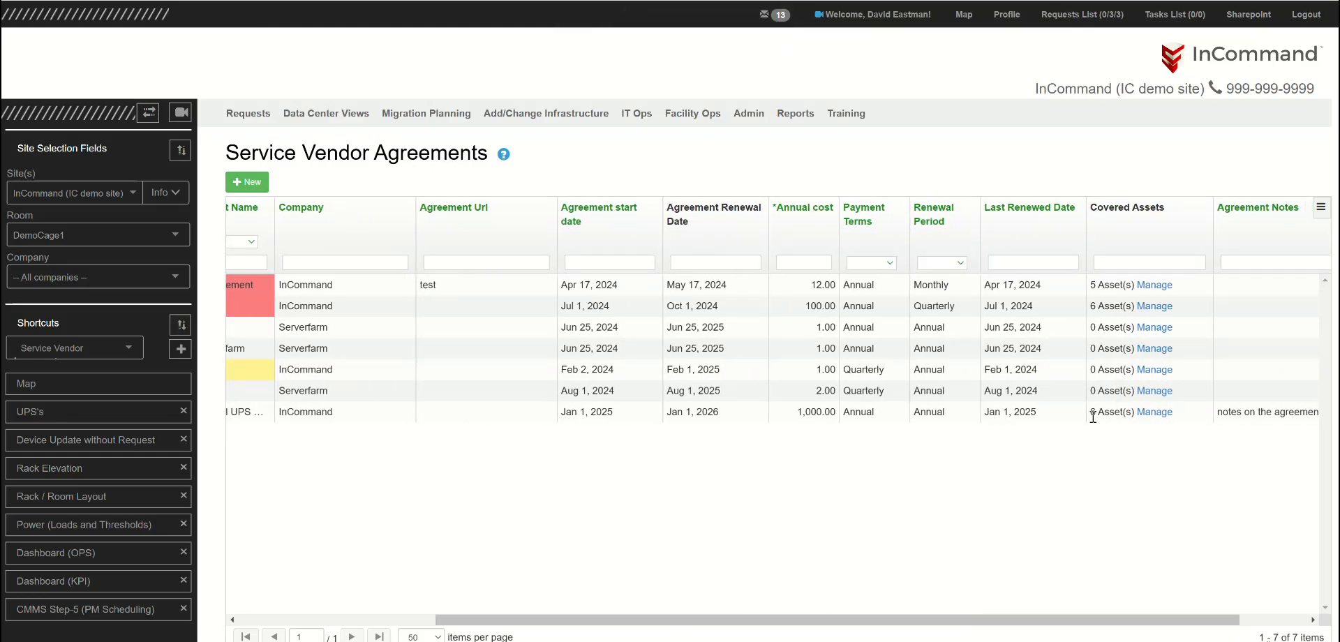
{"action": "left_click", "coordinate": [1153, 416]}
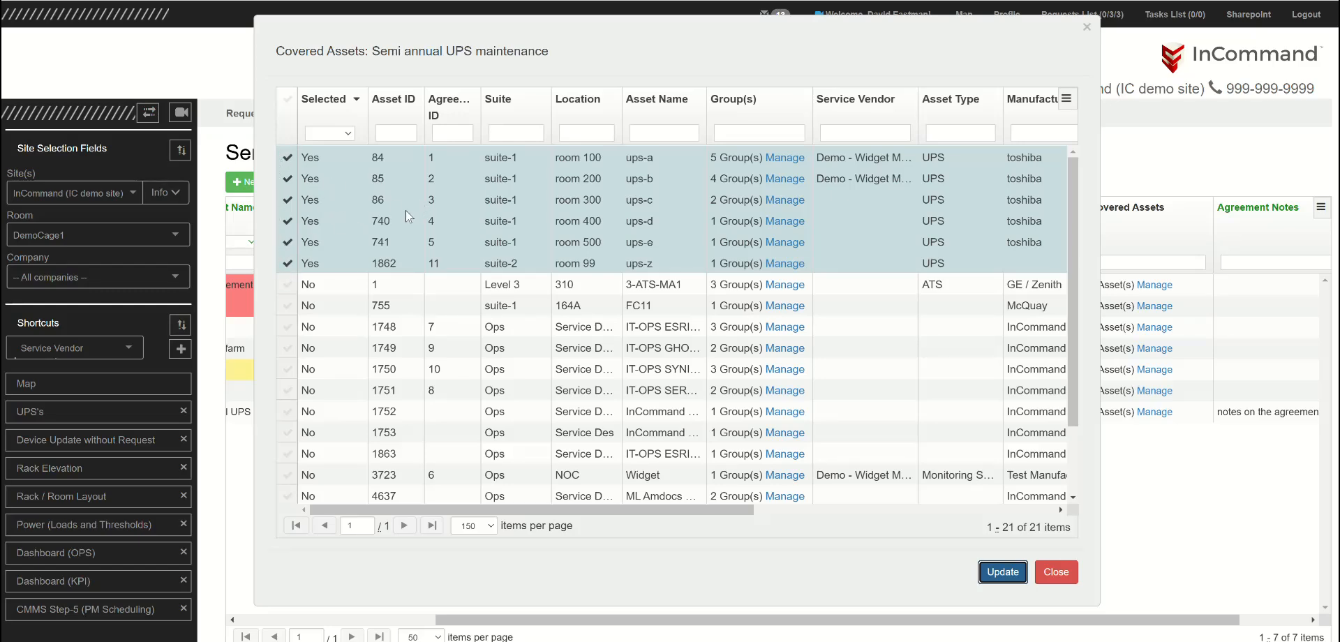
{"action": "left_click", "coordinate": [1055, 573]}
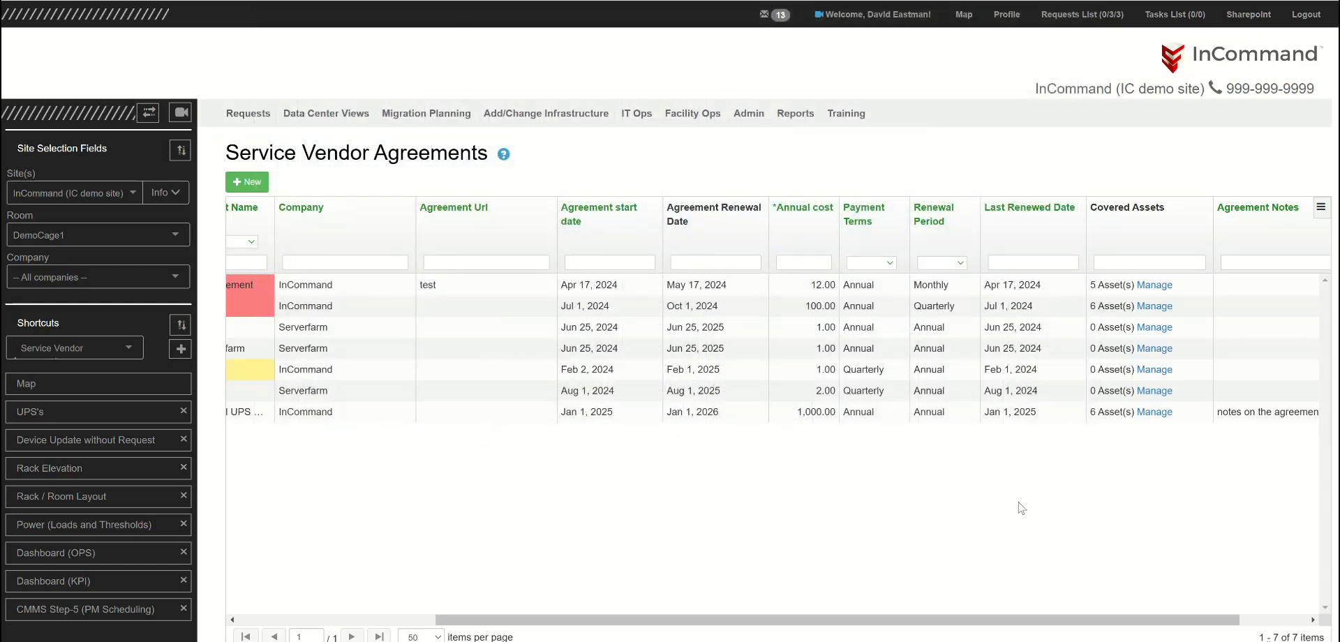
Check the renewal notice on the yellow-highlighted test2 agreement
{"action": "left_click_drag", "start_coordinate": [956, 620], "coordinate": [536, 619]}
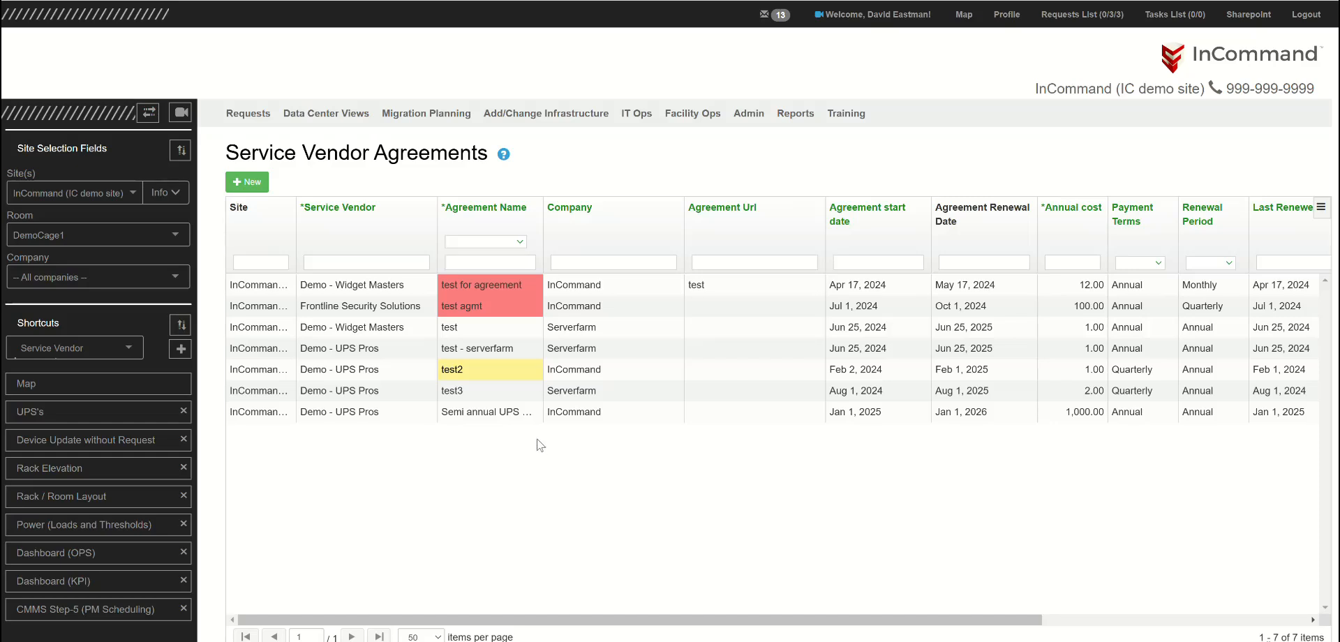
{"action": "mouse_move", "coordinate": [519, 363]}
{"action": "mouse_move", "coordinate": [470, 377]}
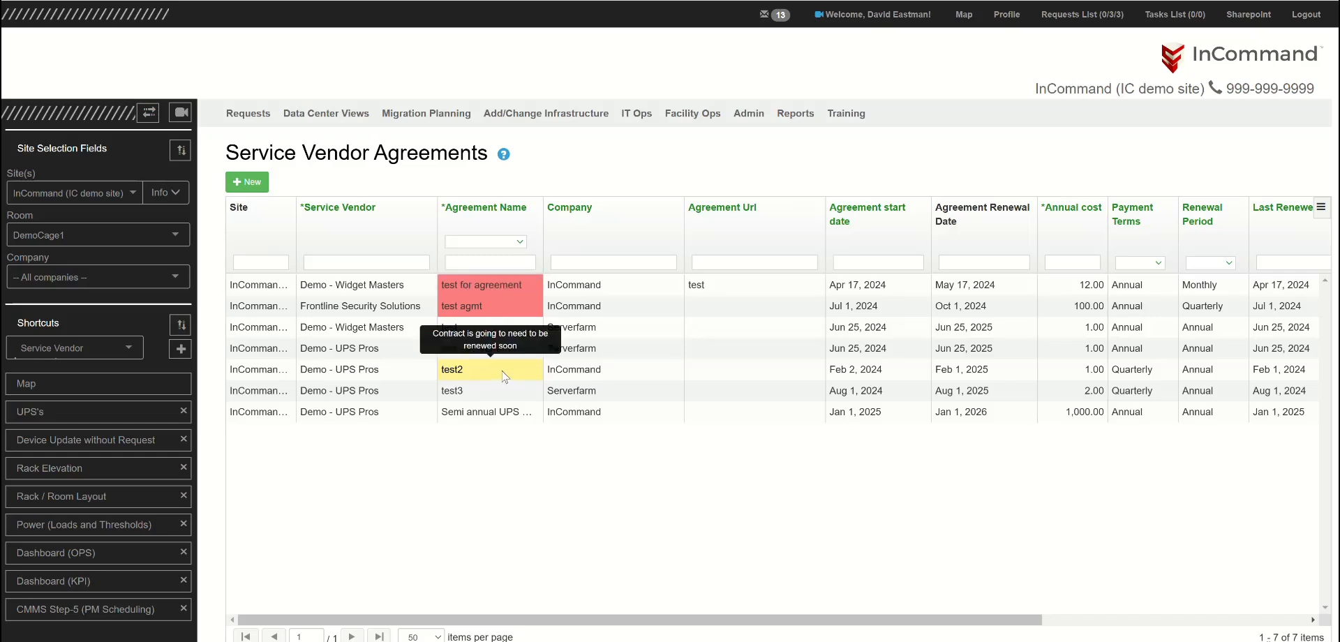
Open the Dashboard (OPS) report and check the current, 90 days till renewal and past renewal date counts in the CMMS Service Vendor Agreements chart
{"action": "left_click", "coordinate": [803, 113]}
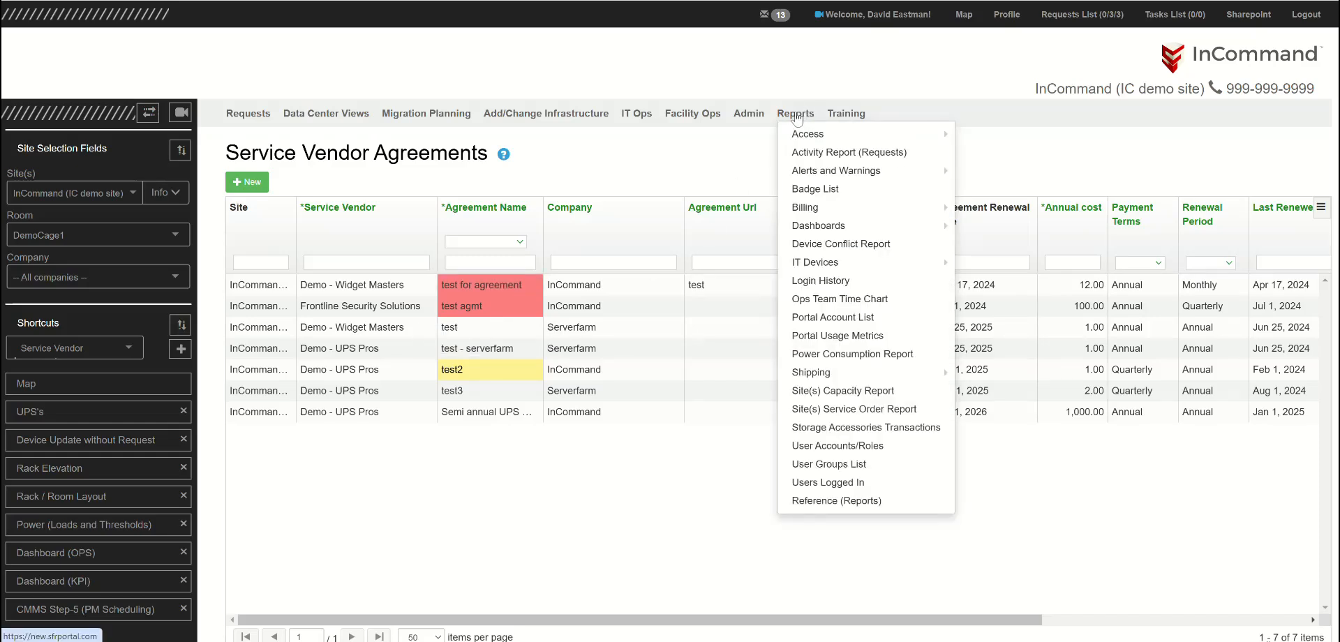
{"action": "mouse_move", "coordinate": [904, 230]}
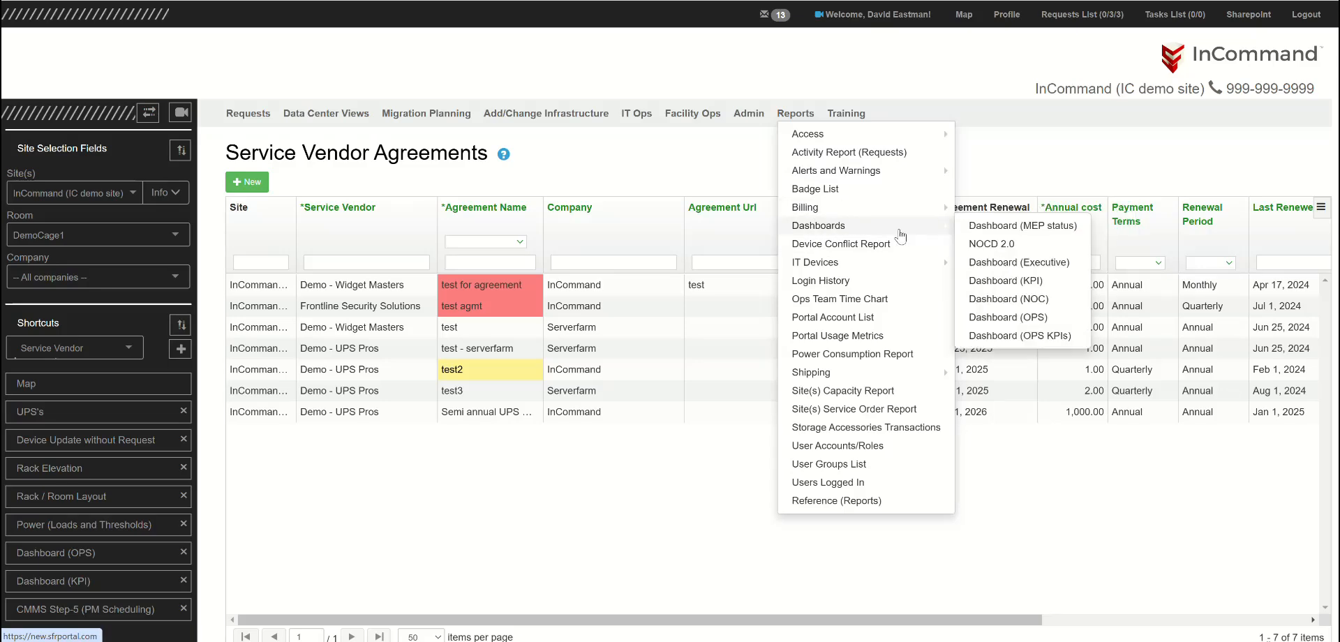
{"action": "left_click", "coordinate": [992, 319]}
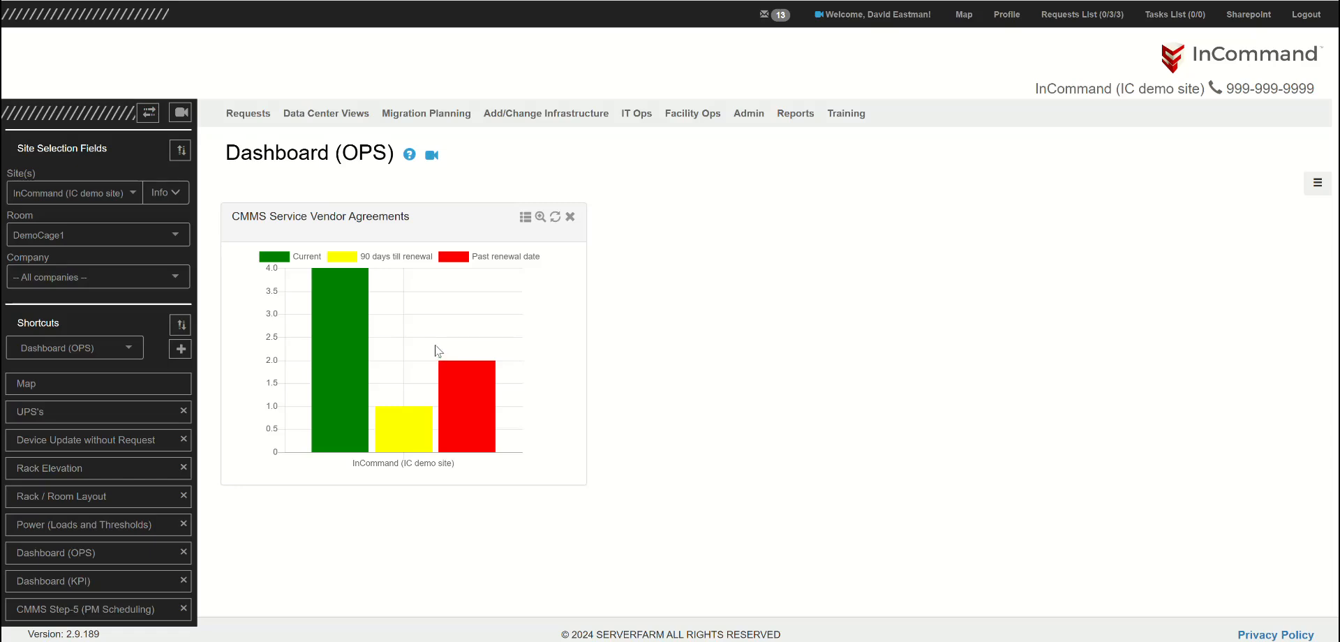
{"action": "mouse_move", "coordinate": [343, 338]}
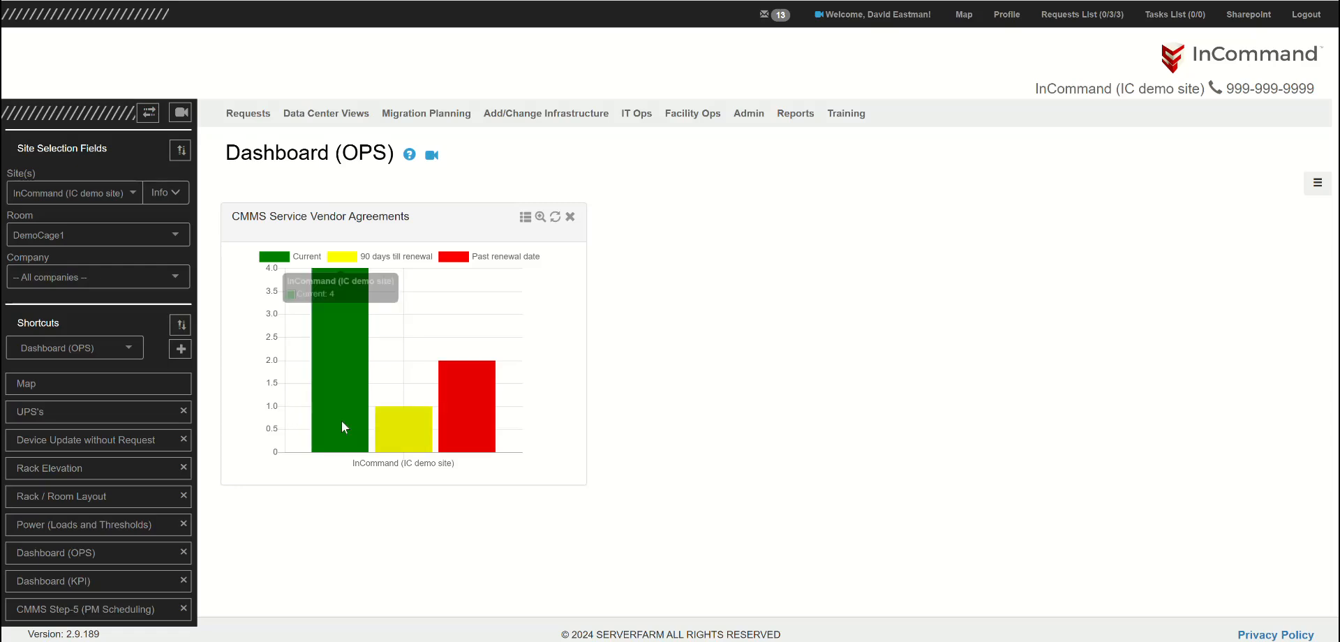
{"action": "mouse_move", "coordinate": [416, 441]}
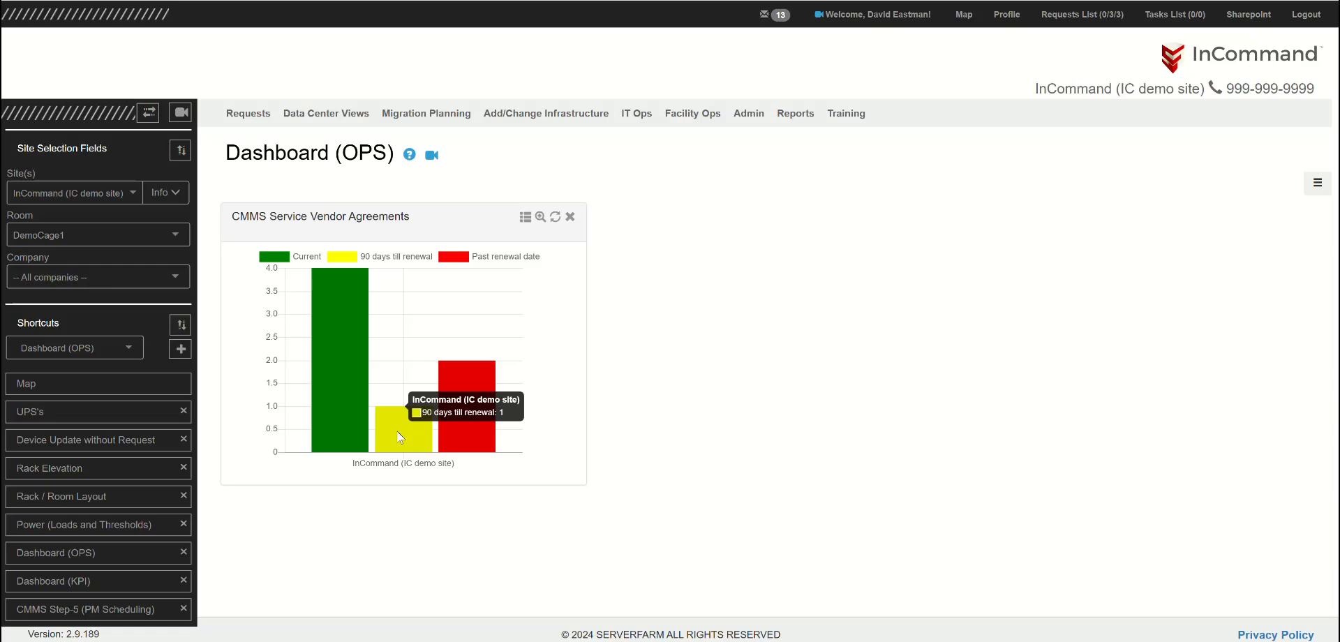
{"action": "mouse_move", "coordinate": [462, 430]}
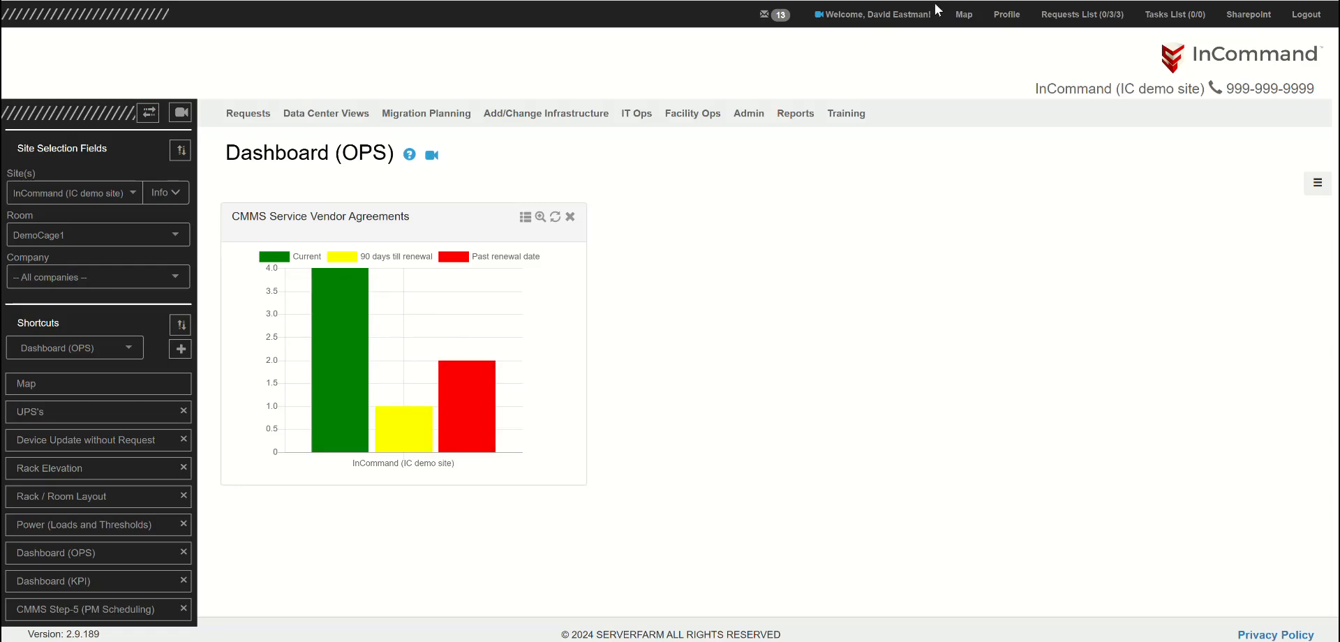
Leave the operations dashboard and return to the Map page
{"action": "left_click", "coordinate": [964, 16]}
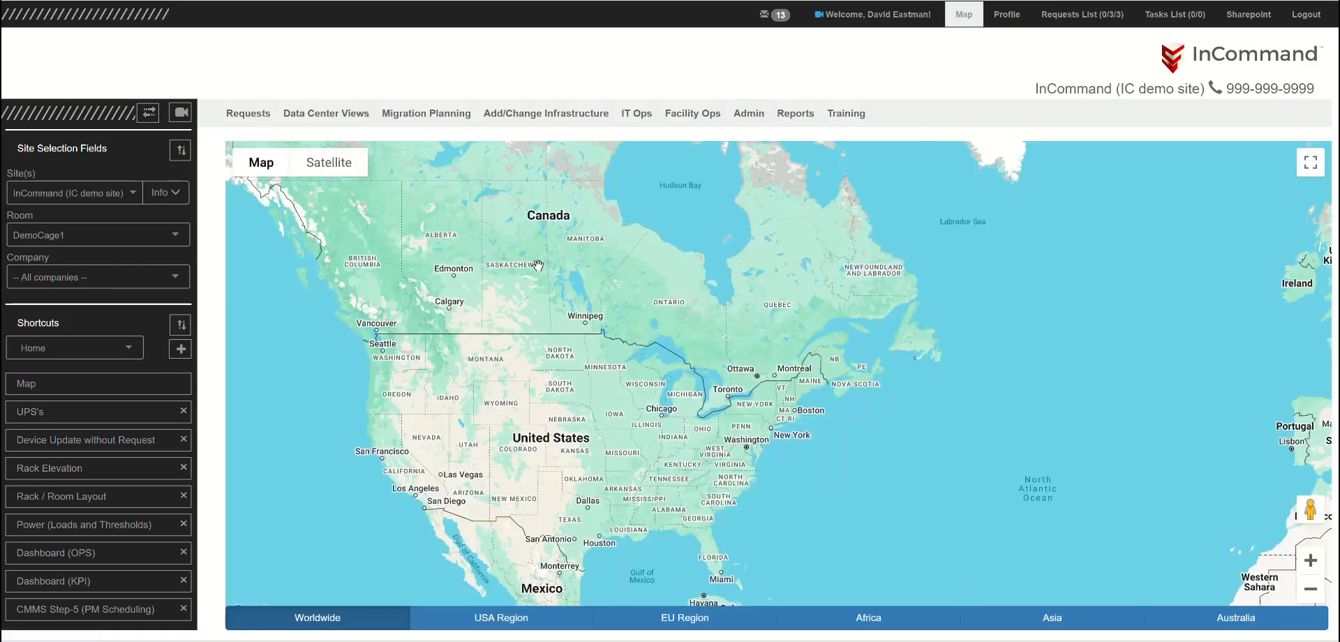